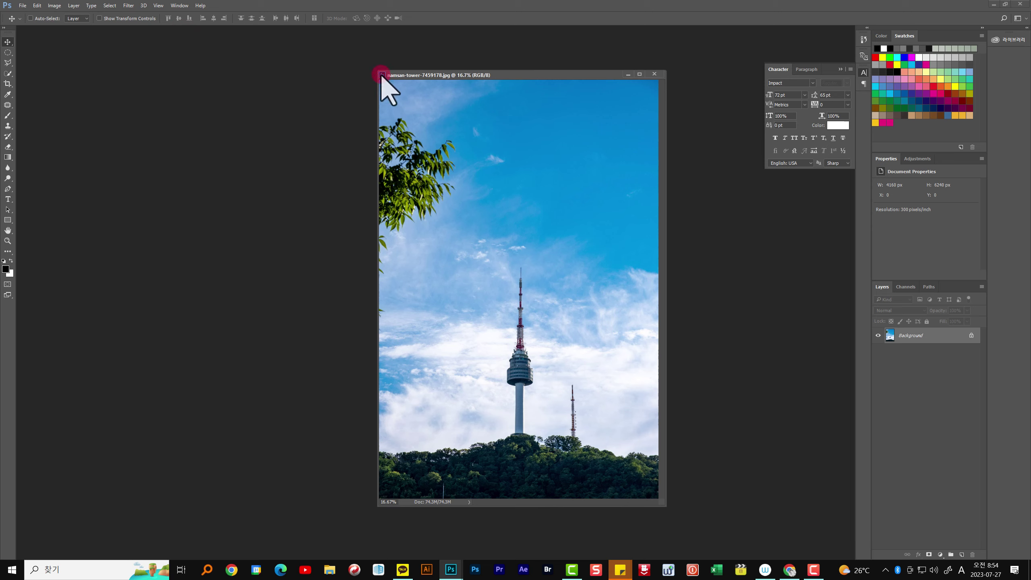
Enlarge the document window and add white Impact text reading "SEOUL" and "TOWER" on two lines over the lower clouds
drag(381, 76, 376, 68)
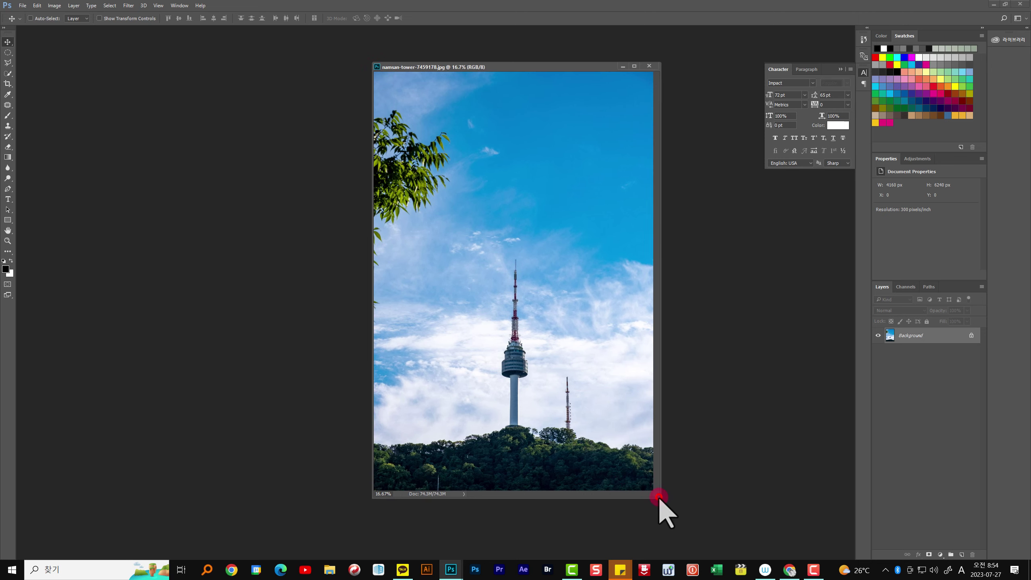
drag(658, 497, 711, 530)
click(8, 199)
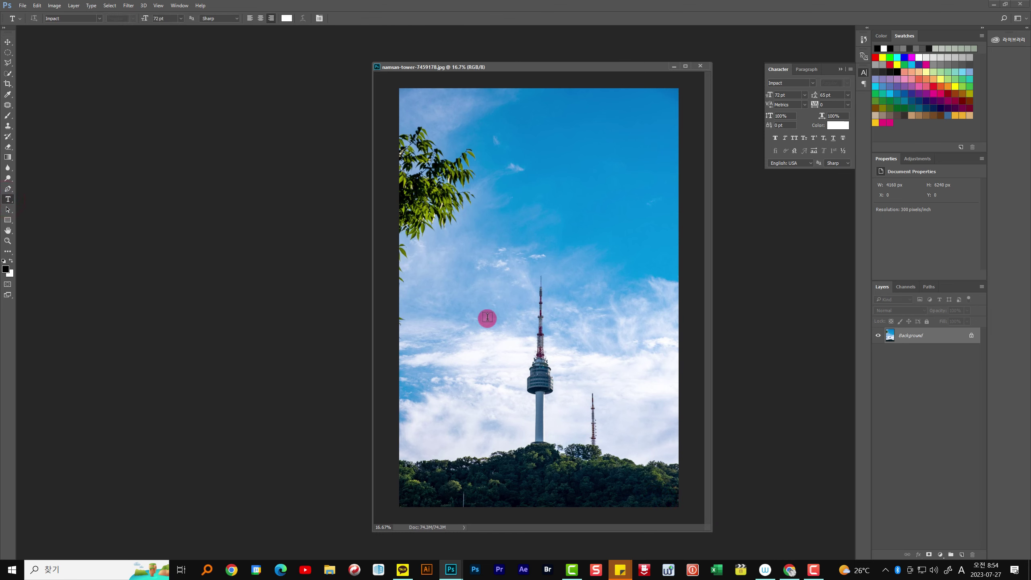
click(469, 380)
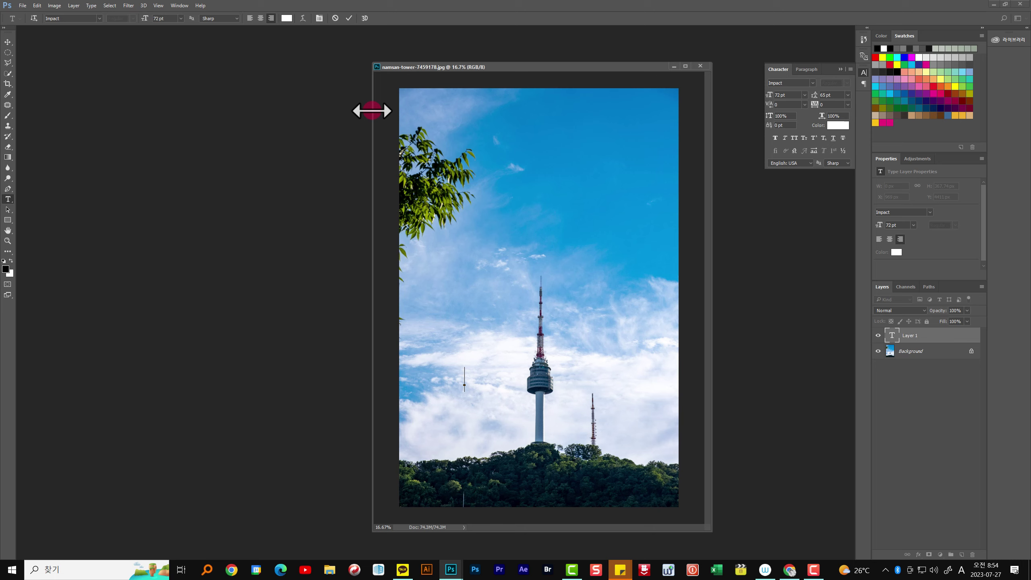
key(BackSpace)
key(BackSpace)
text(SEOUL)
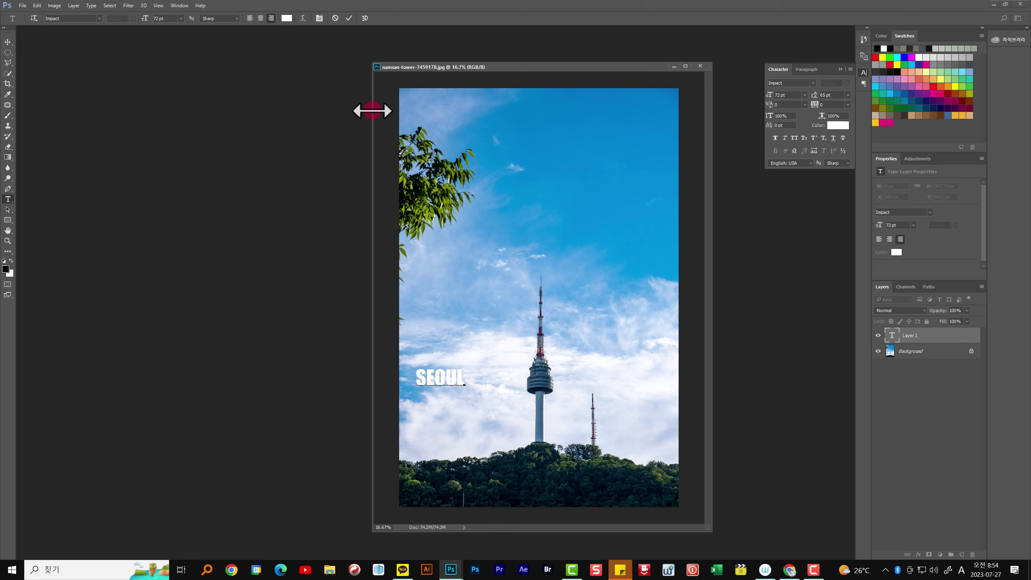
key(Return)
text(TOWER)
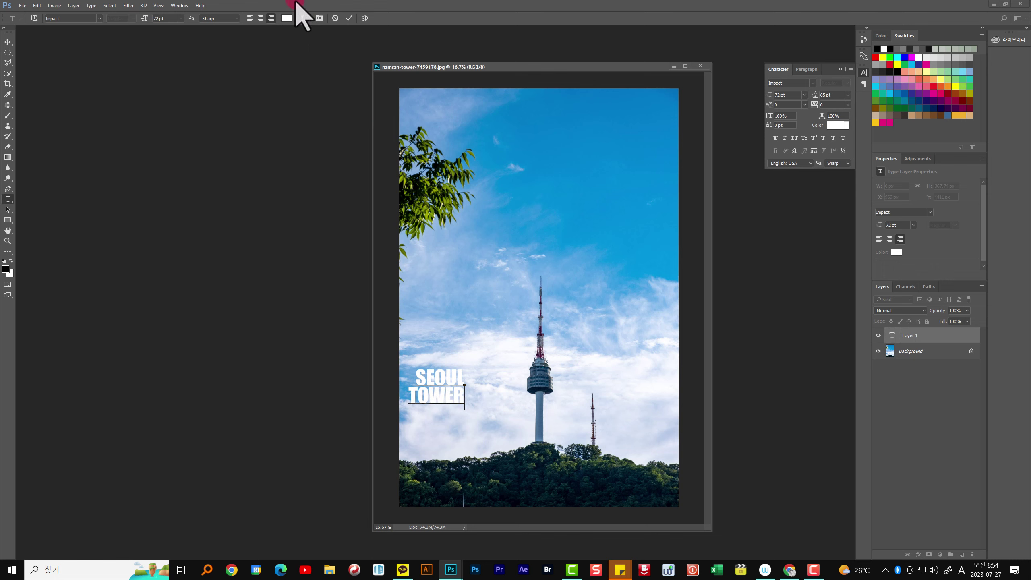
click(349, 18)
Scale the SEOUL TOWER text up to about 423% and position it across the lower part of the photo
key(ctrl+t)
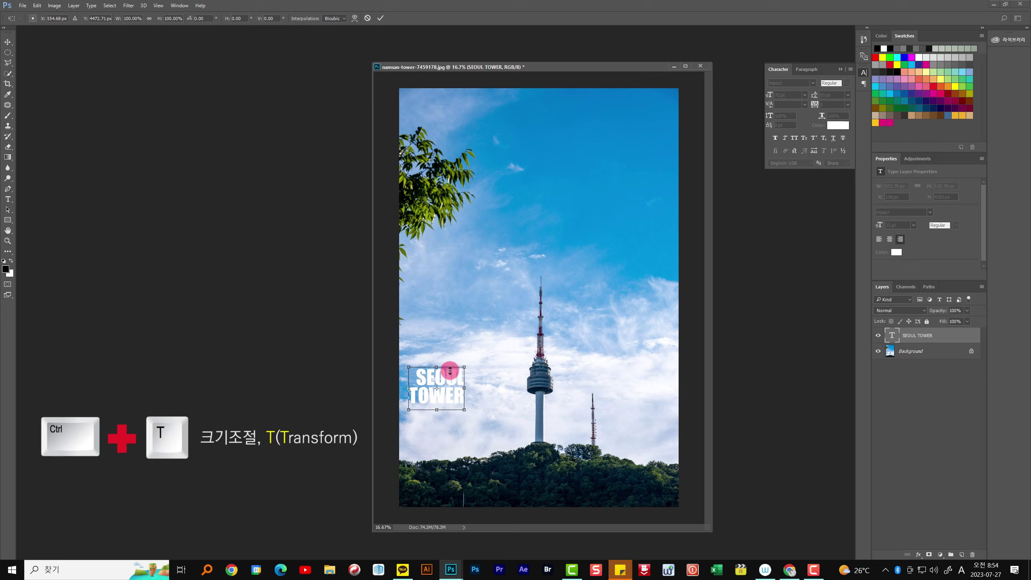
drag(467, 412, 621, 490)
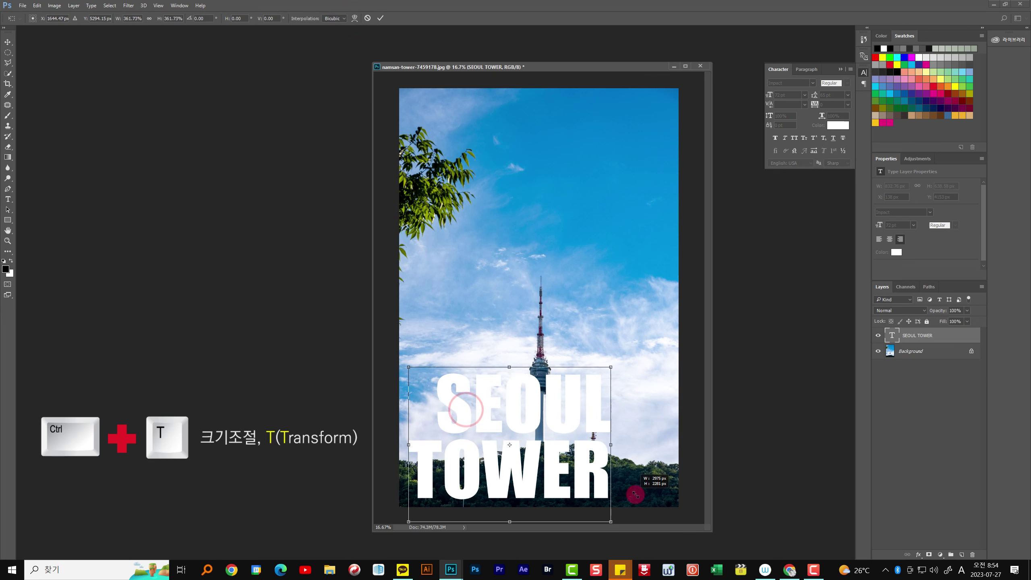
drag(553, 432, 598, 394)
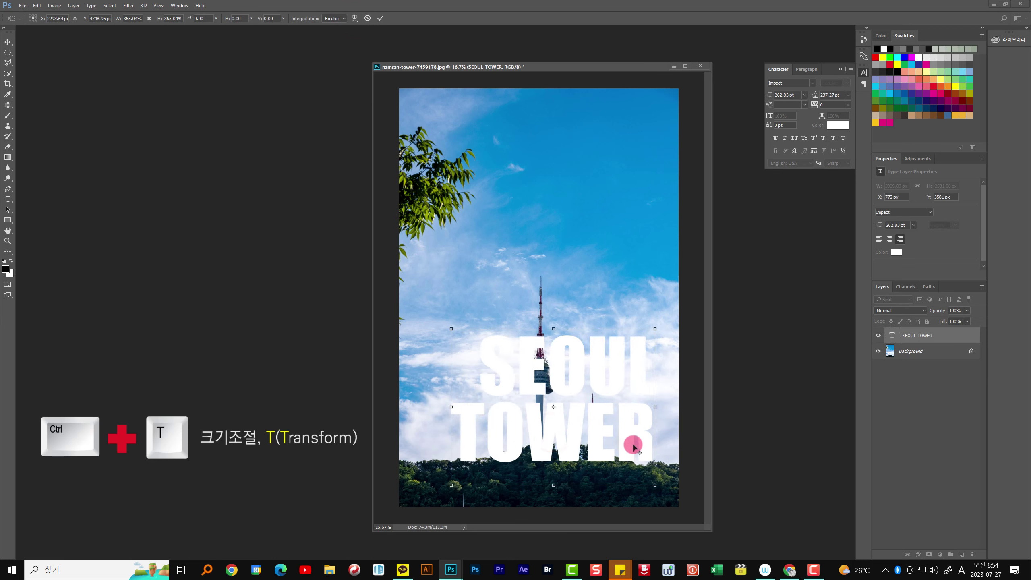
drag(655, 483, 671, 486)
drag(617, 428, 599, 430)
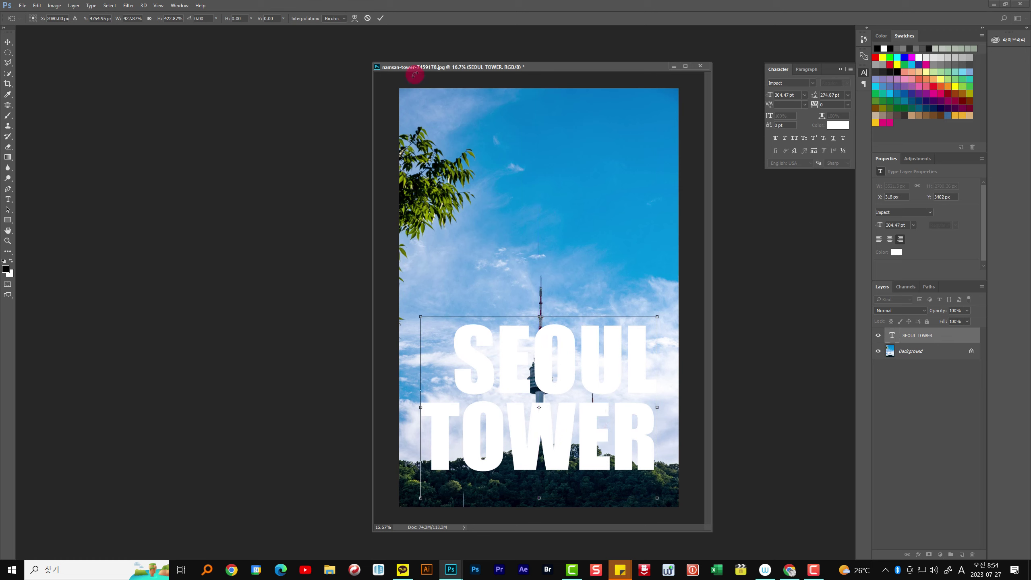
click(382, 17)
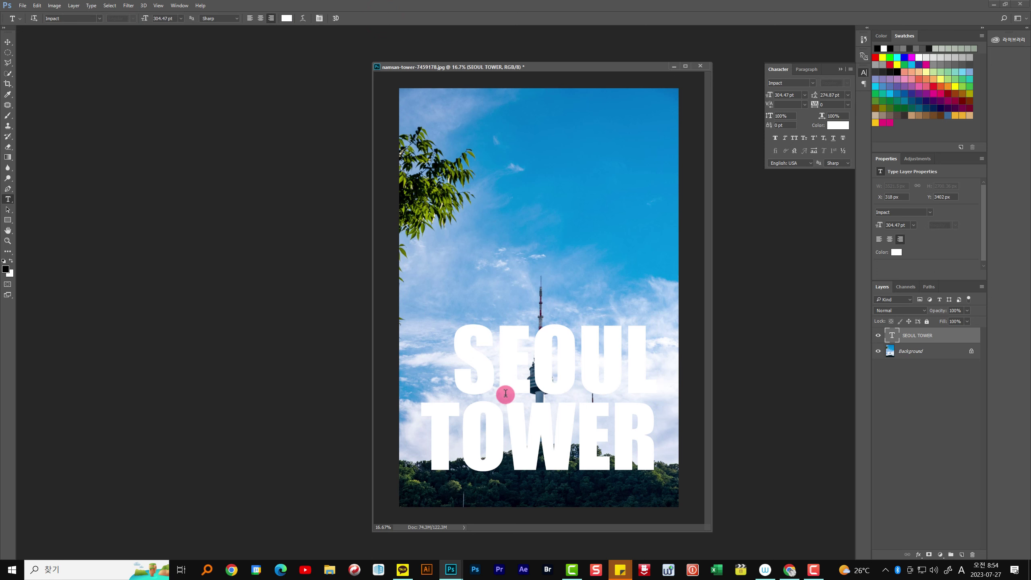
Recolour the SEOUL TOWER text black and shift it slightly down and to the right
drag(473, 381, 675, 470)
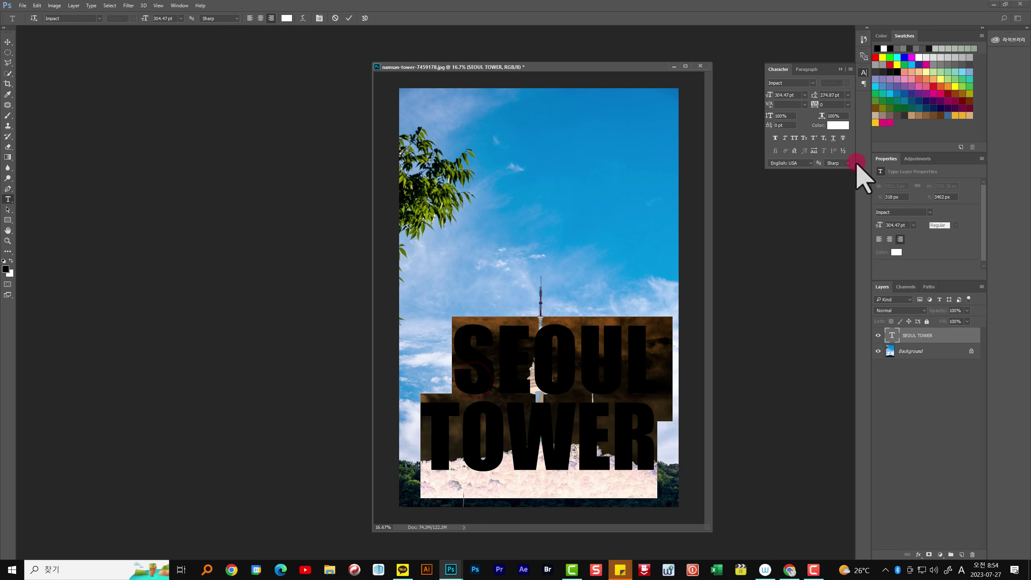
click(891, 71)
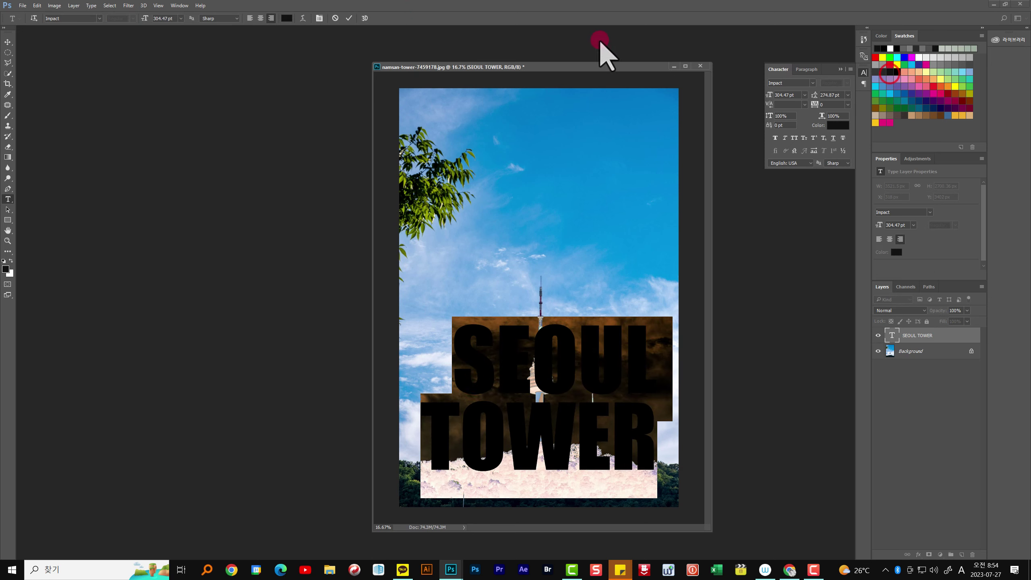
click(349, 18)
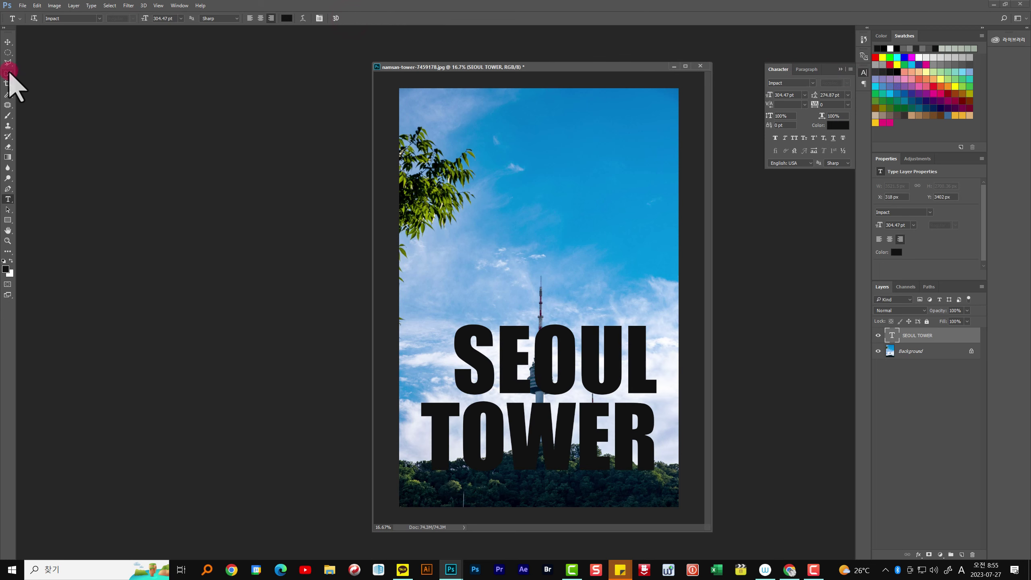
click(7, 42)
drag(571, 363, 573, 366)
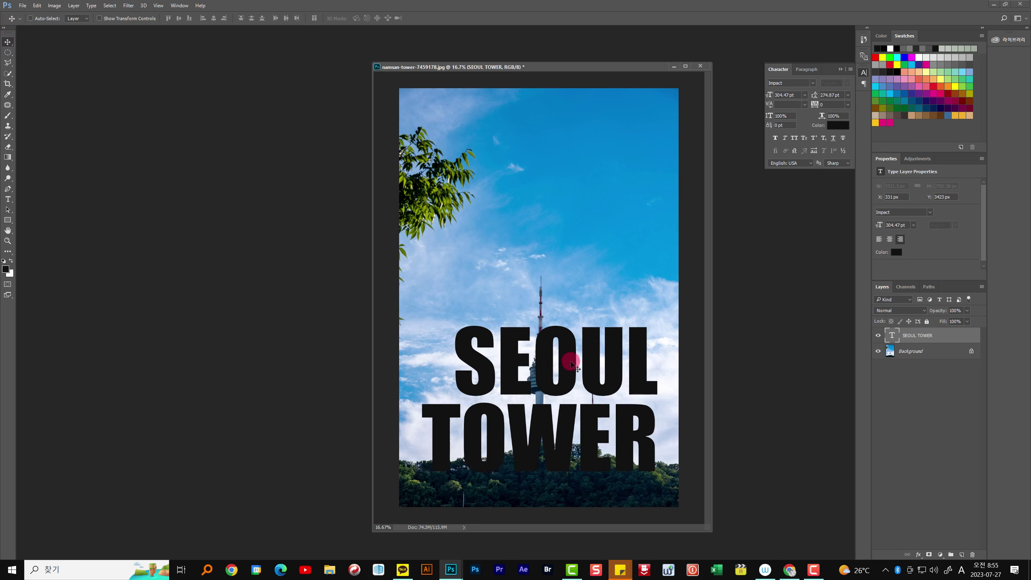
Tighten the letter spacing of the whole SEOUL TOWER text to a tracking of -20
click(7, 199)
click(467, 346)
drag(467, 345, 713, 449)
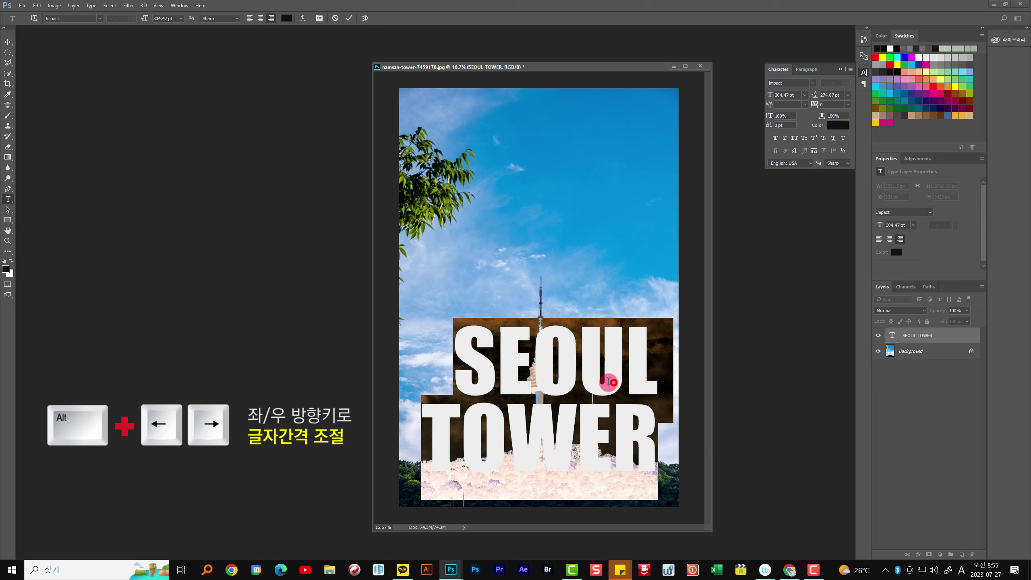
click(614, 382)
drag(483, 352, 707, 444)
key(alt+Right)
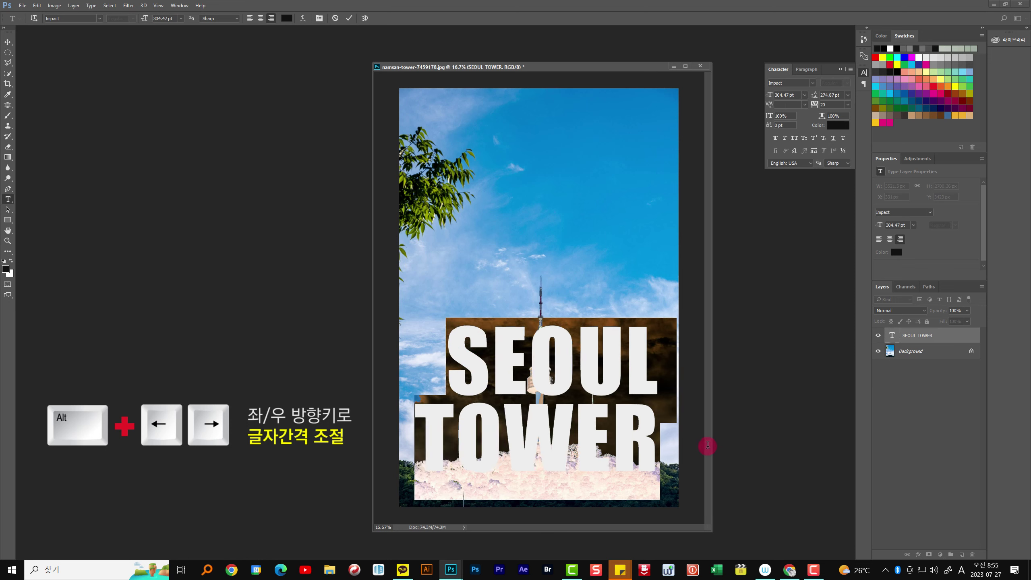
key(alt+Right)
key(alt+Right)
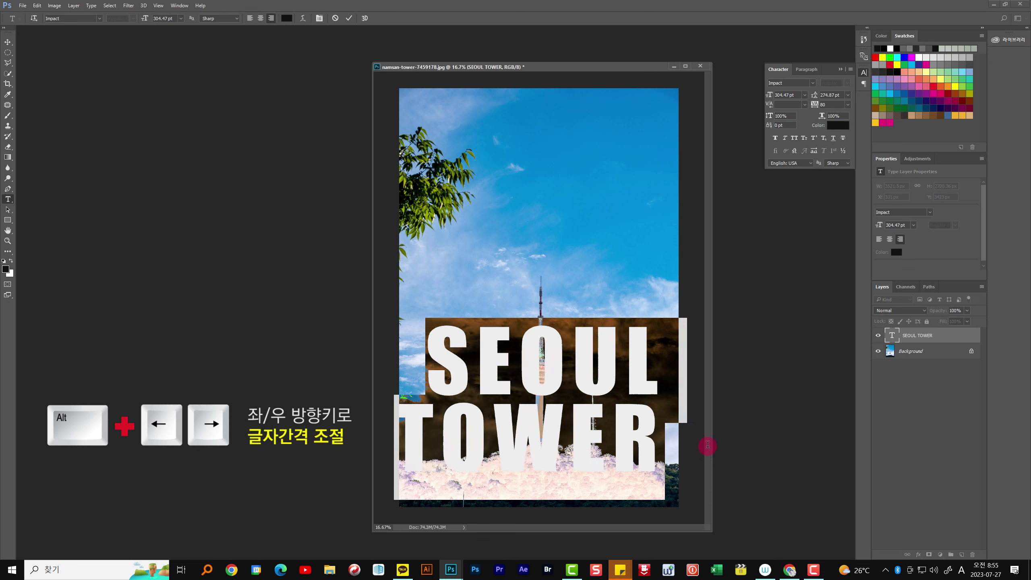
key(alt+Left)
key(alt+Left)
key(alt+Left)
key(alt+Left)
key(alt+Left)
key(alt+Left)
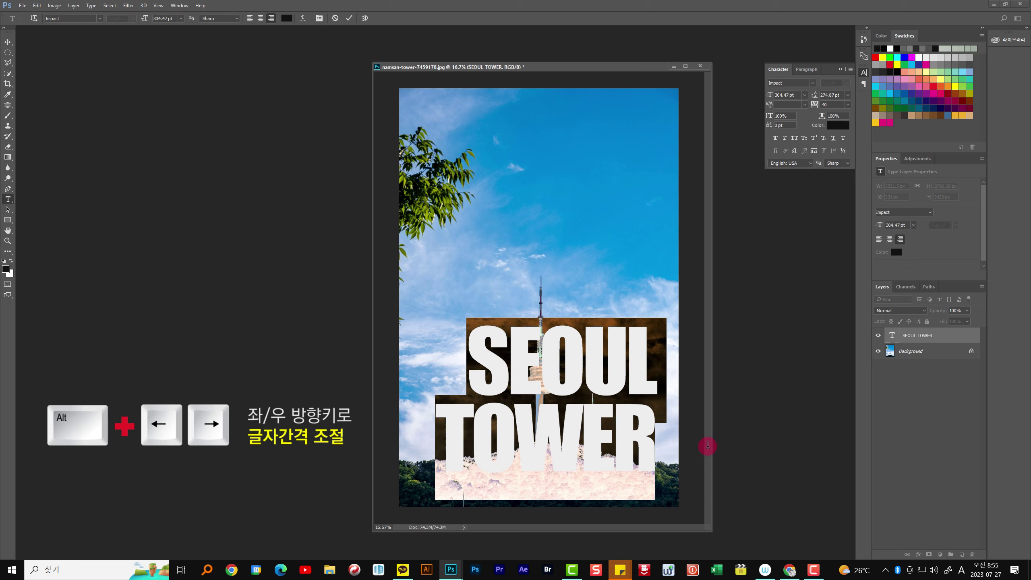
key(alt+Right)
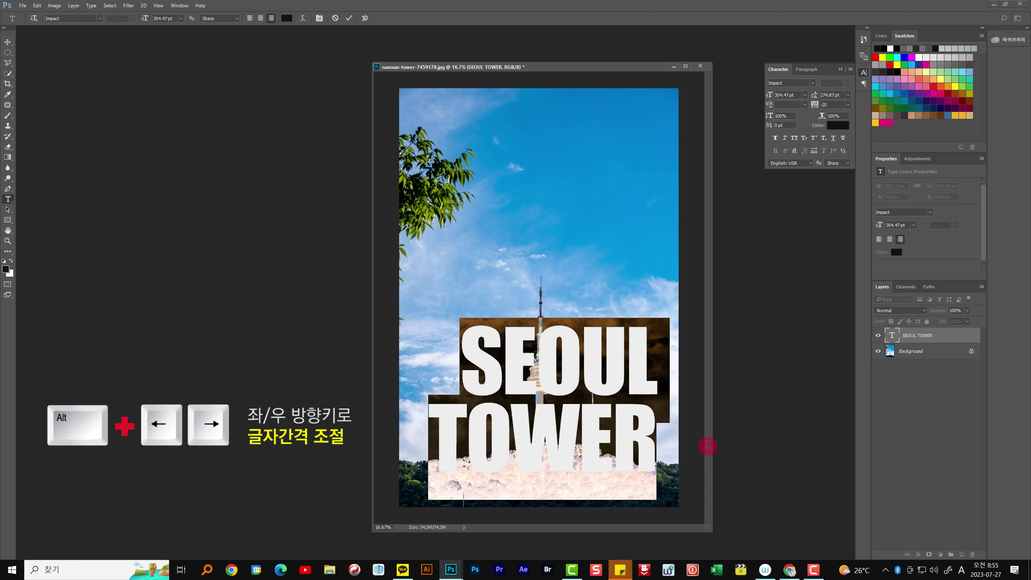
Reduce the line spacing of the SEOUL TOWER text to 270.64 pt and commit the text edit
key(alt+Up)
key(alt+Up)
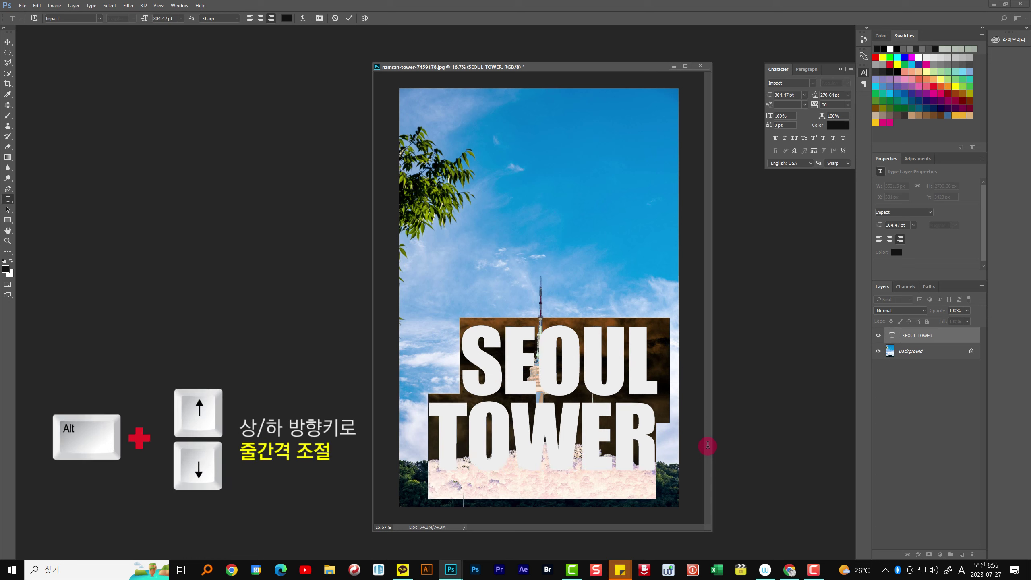
key(alt+Down)
key(alt+Up)
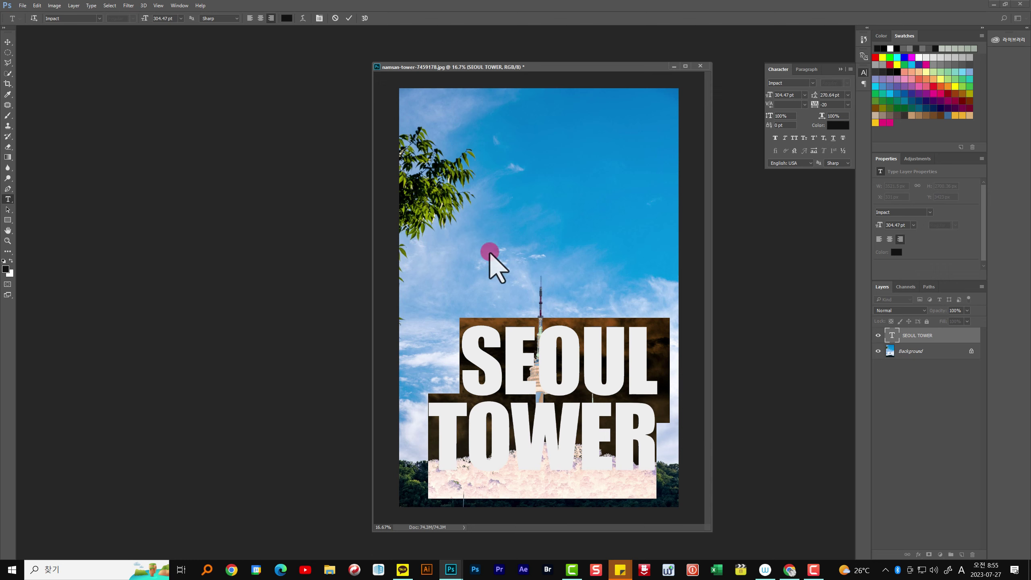
click(350, 18)
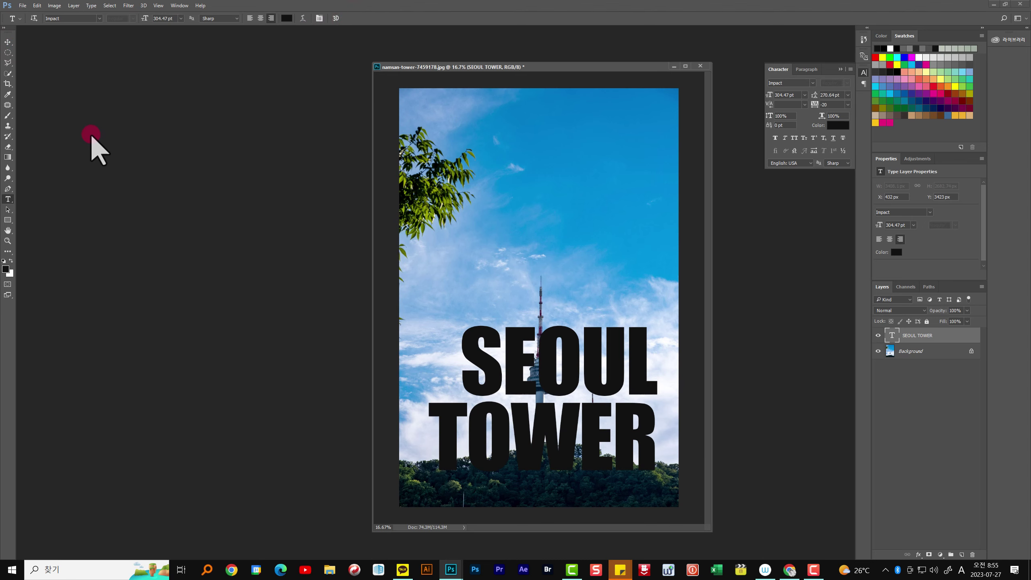
Reposition the SEOUL TOWER text over the tower's base at about X 436 px, Y 3444 px
click(8, 42)
drag(616, 350, 617, 352)
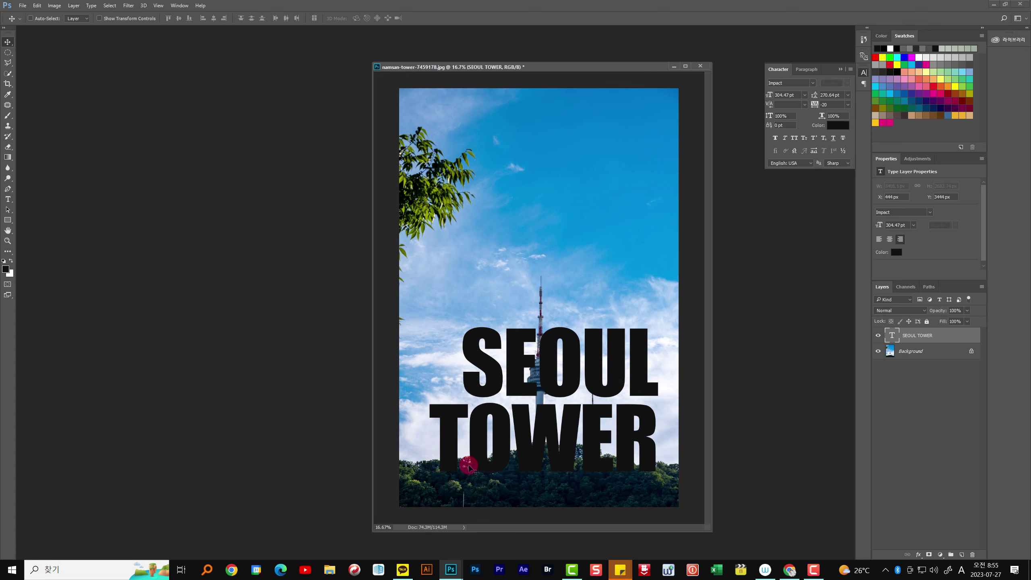
click(548, 415)
drag(544, 414, 537, 427)
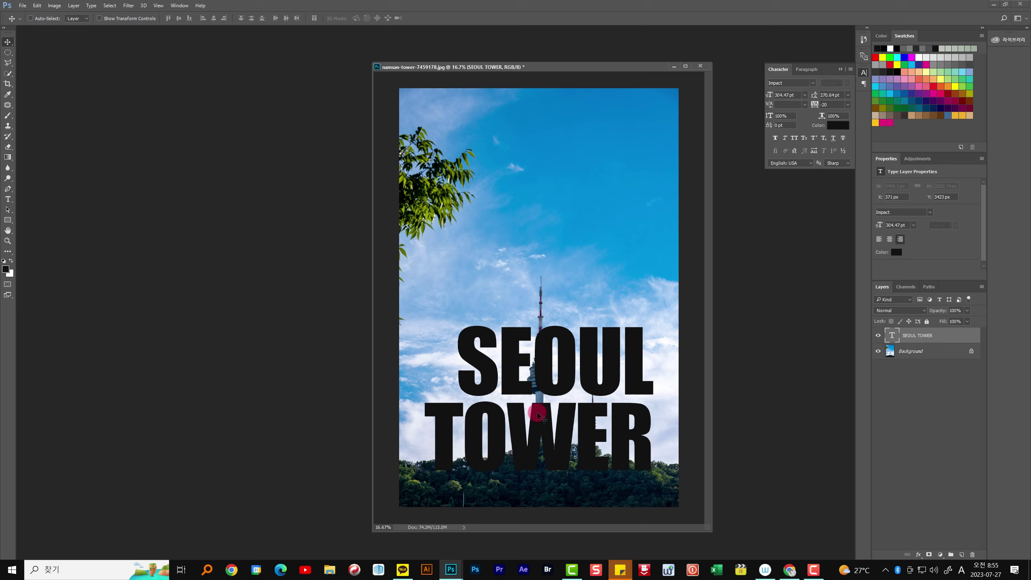
drag(568, 376, 581, 383)
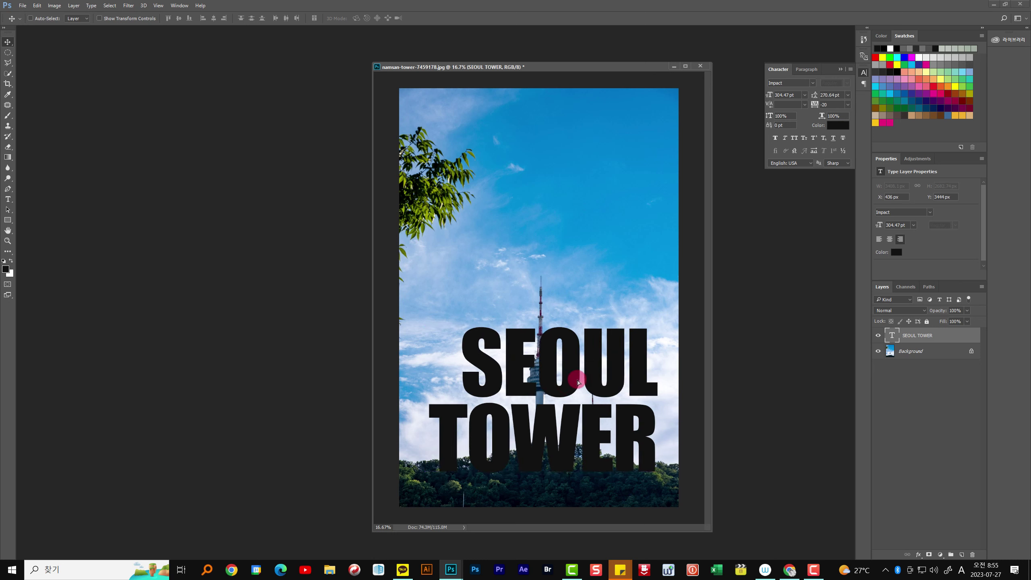
Add a separate text layer reading "NAMSAN" in the sky area and commit it
click(8, 199)
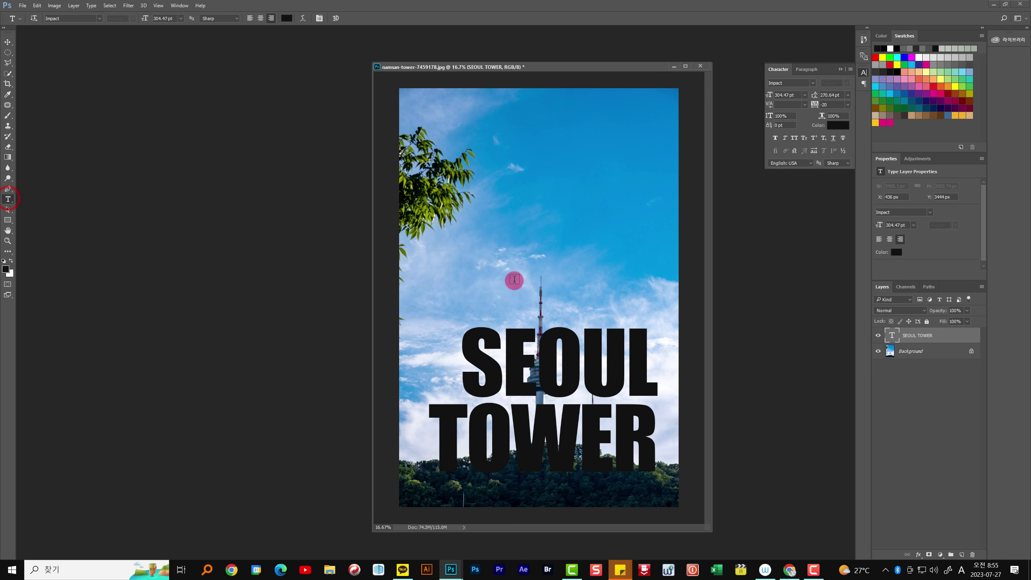
click(529, 199)
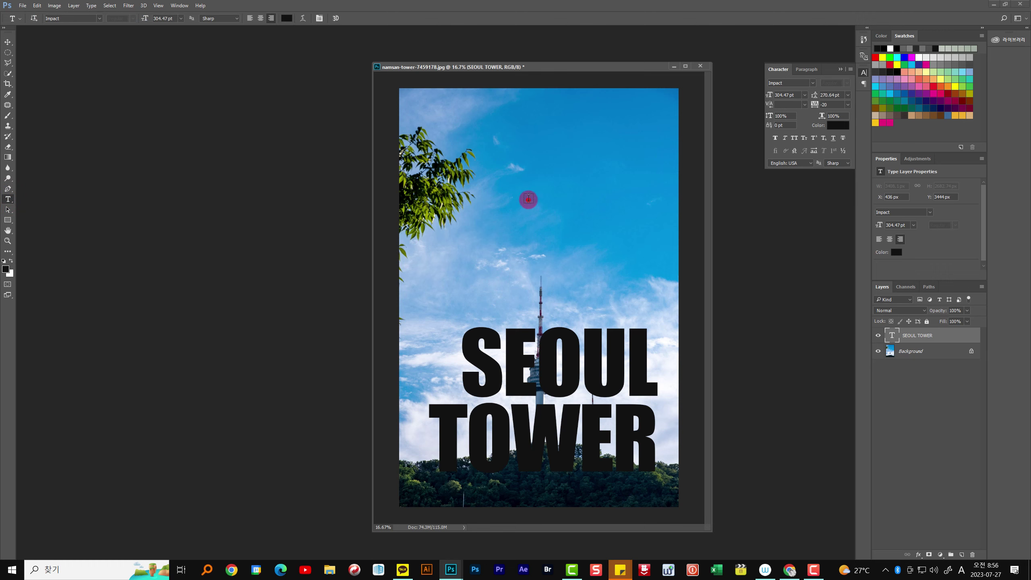
text(NA)
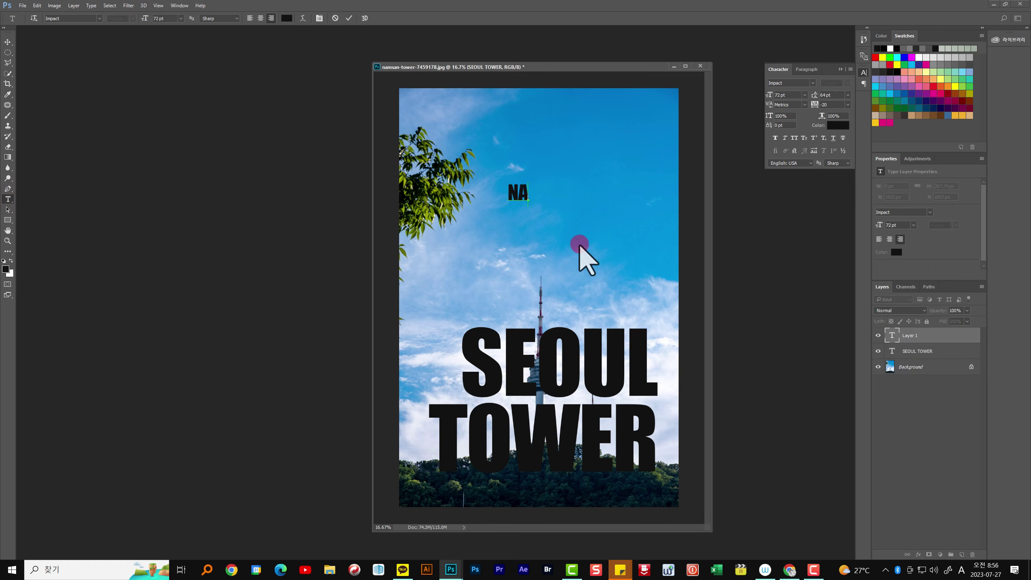
text(MSAN)
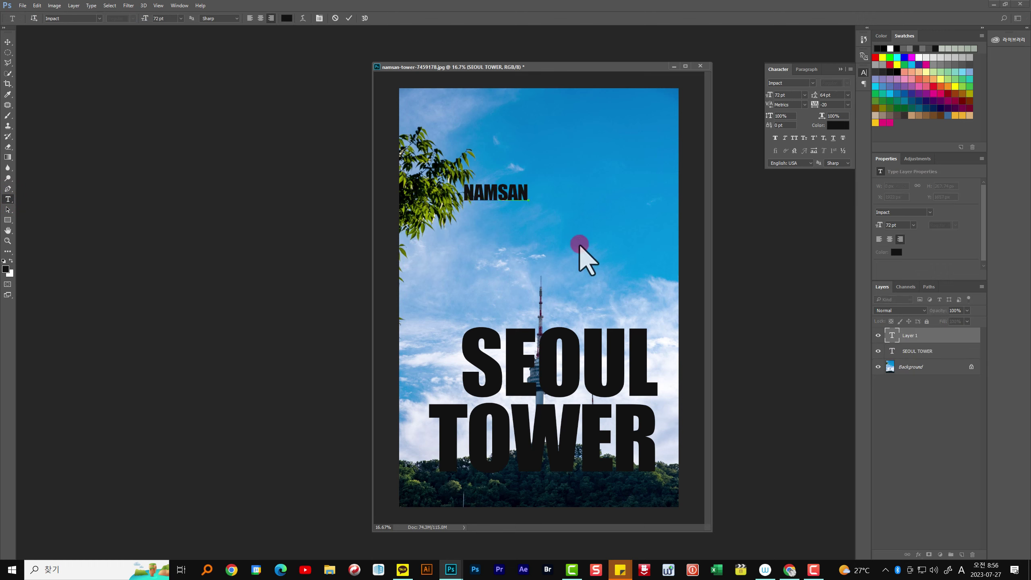
click(8, 43)
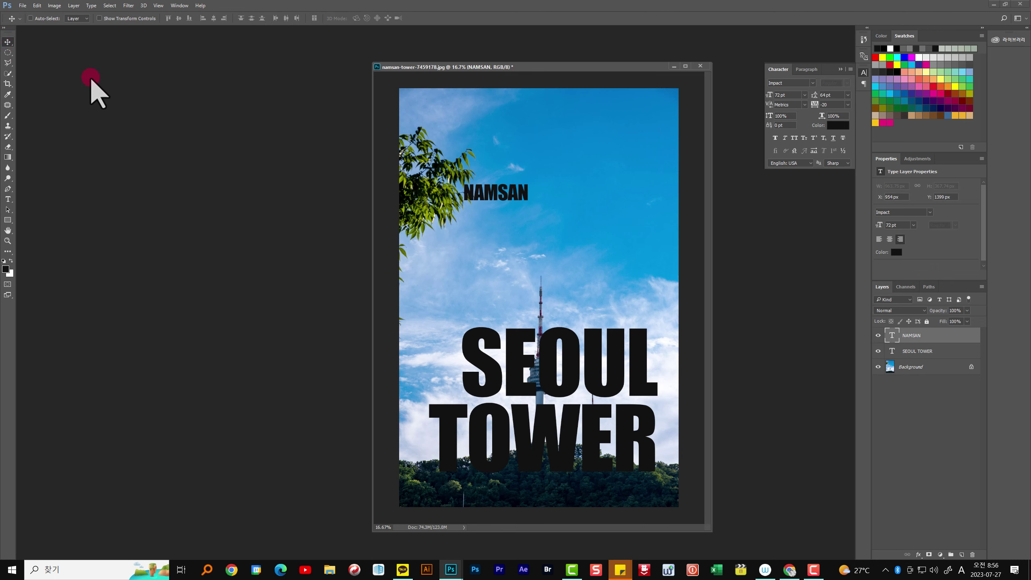
Place the NAMSAN text just above the right end of SEOUL and scale it to about 97%
drag(505, 192, 627, 316)
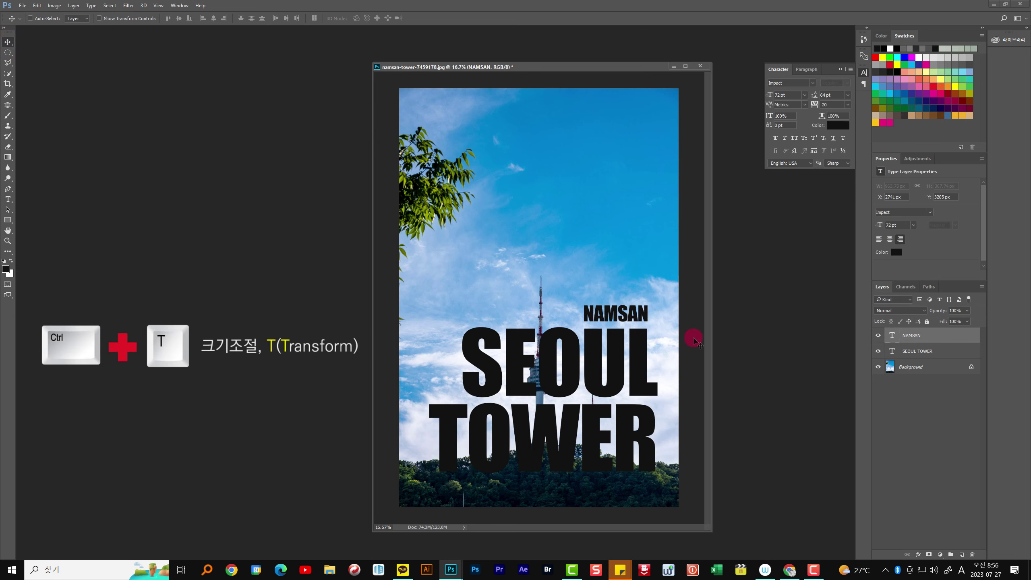
key(ctrl+t)
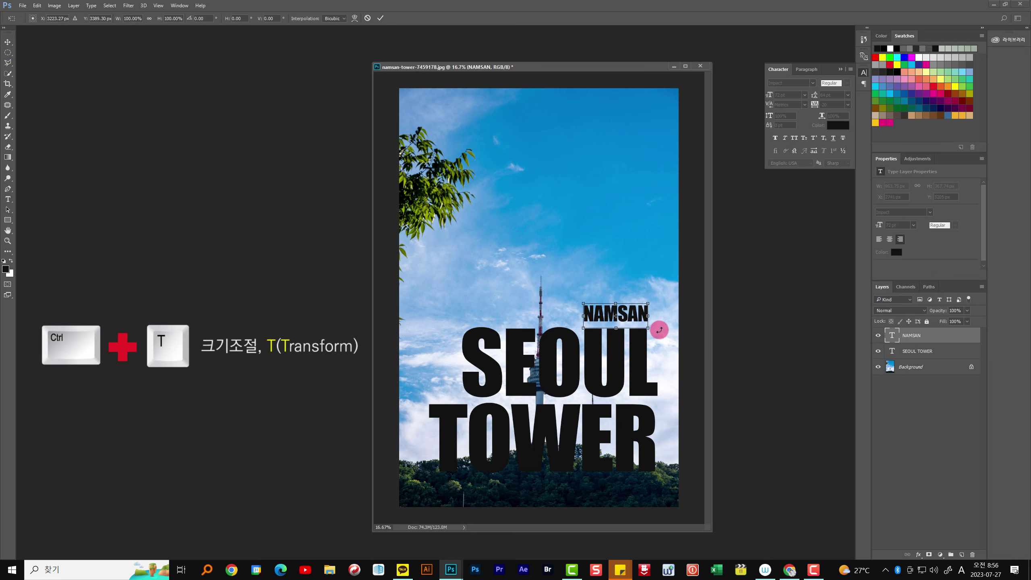
drag(650, 330, 648, 332)
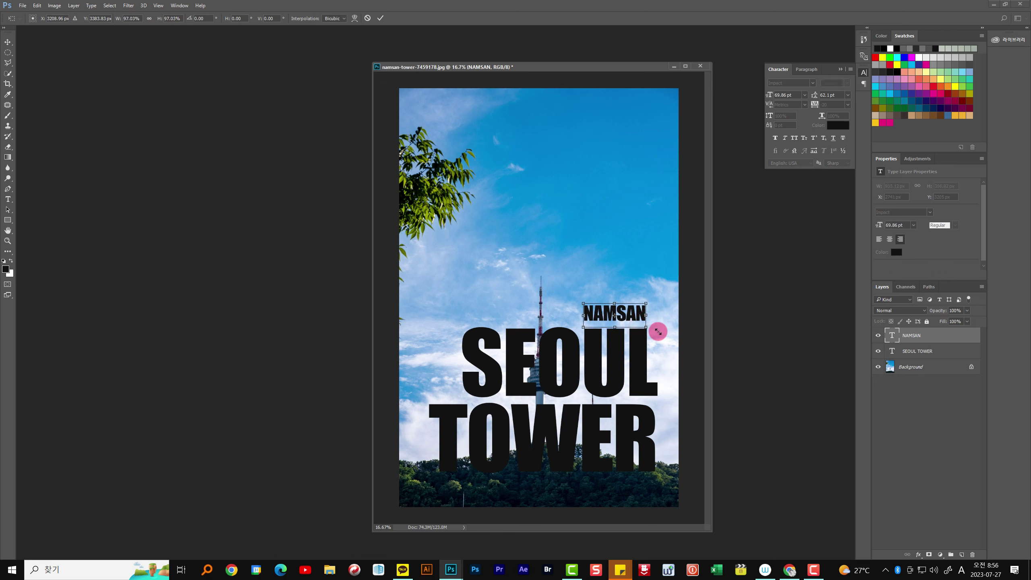
key(Return)
Nudge the NAMSAN text down closer to SEOUL and slightly right, to about X 2747 px, Y 3235 px
key(Down)
key(Down)
key(Down)
key(Down)
key(Down)
key(Down)
key(Right)
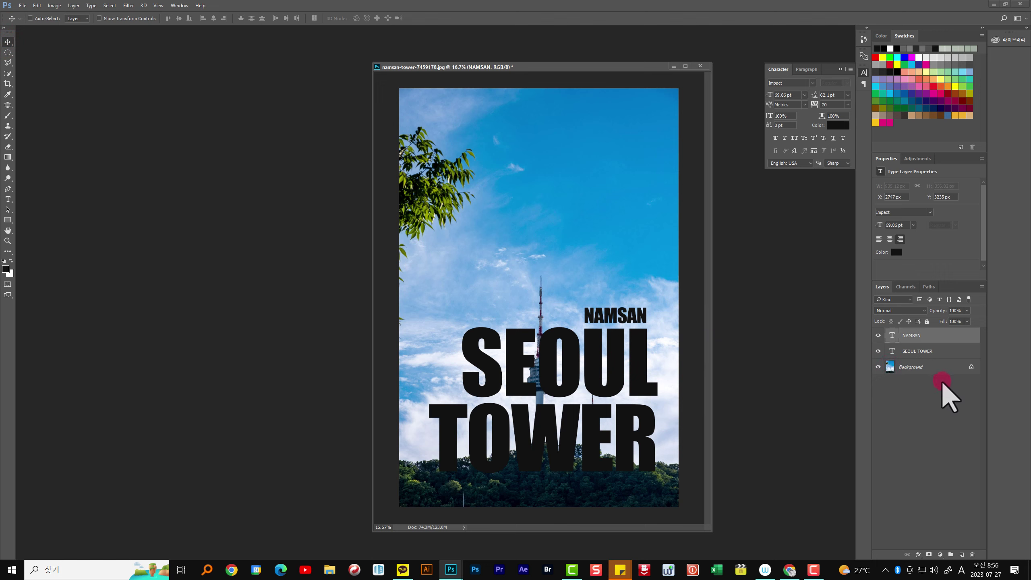
Group the NAMSAN and SEOUL TOWER text layers together and name the group "서울타워 틀"
ctrl+click(932, 349)
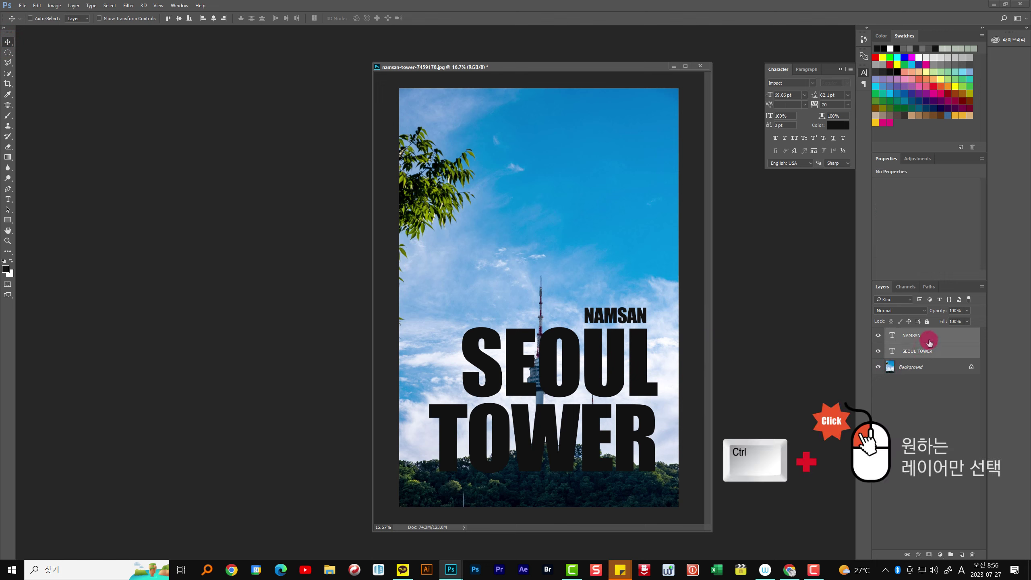
click(930, 339)
ctrl+click(941, 352)
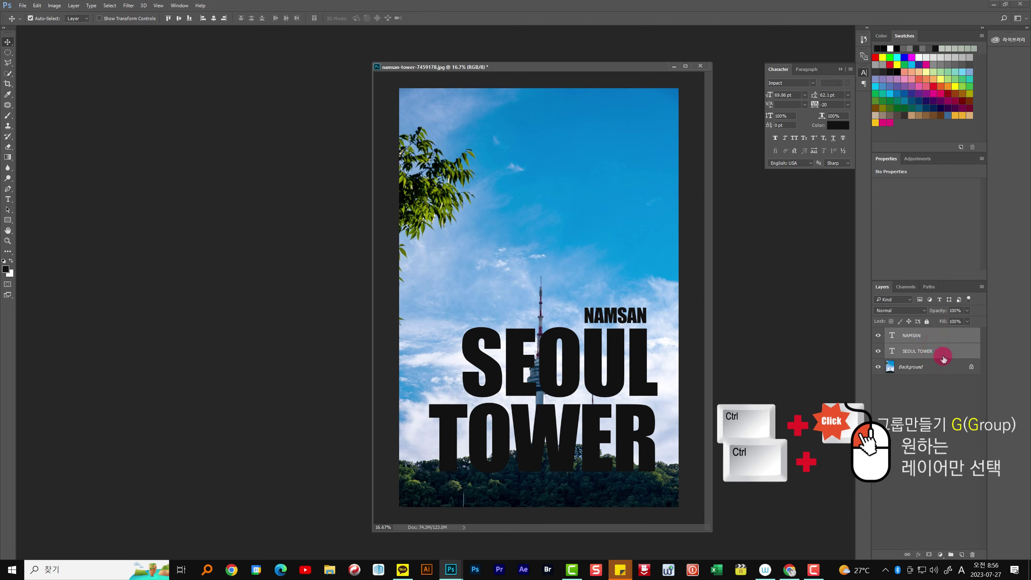
key(ctrl+g)
double_click(912, 333)
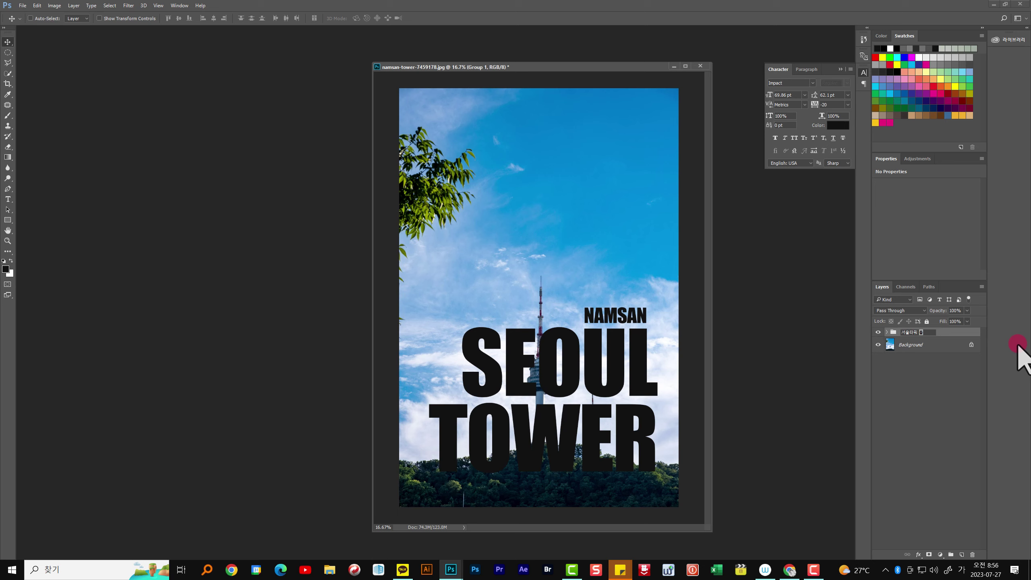
key(Return)
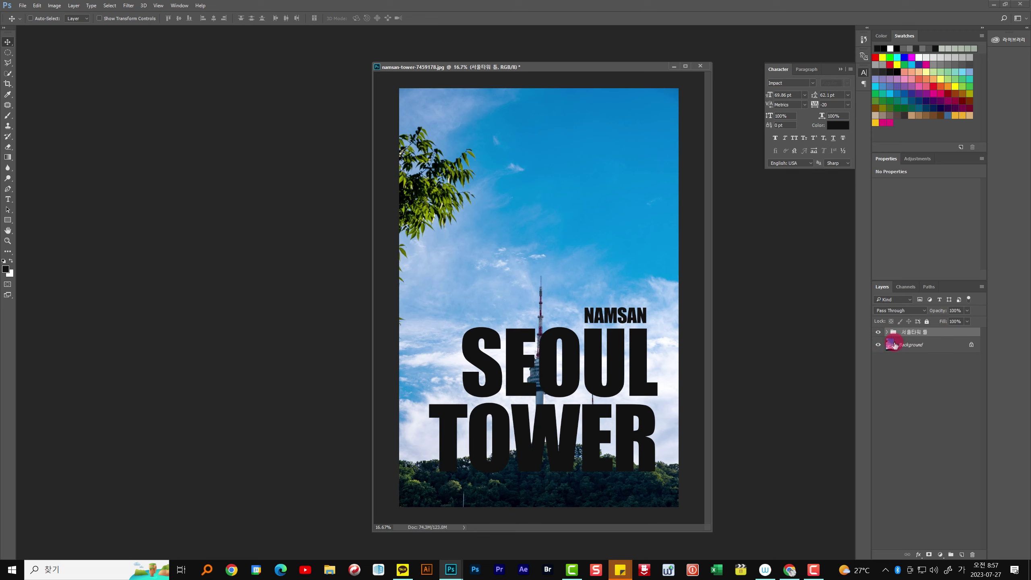
Duplicate the Background layer and place the copy above the 서울타워 틀 group
click(928, 346)
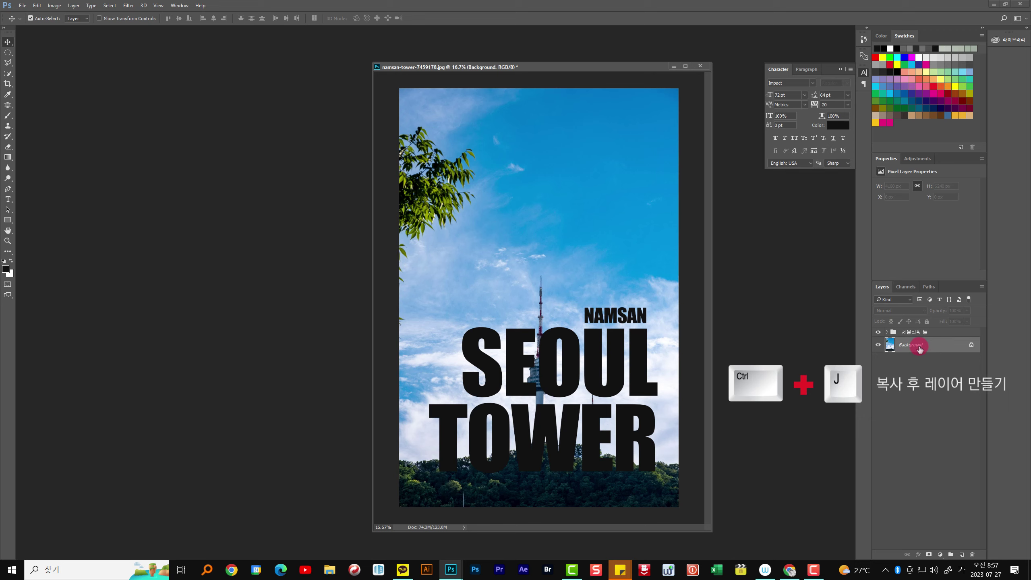
key(ctrl+j)
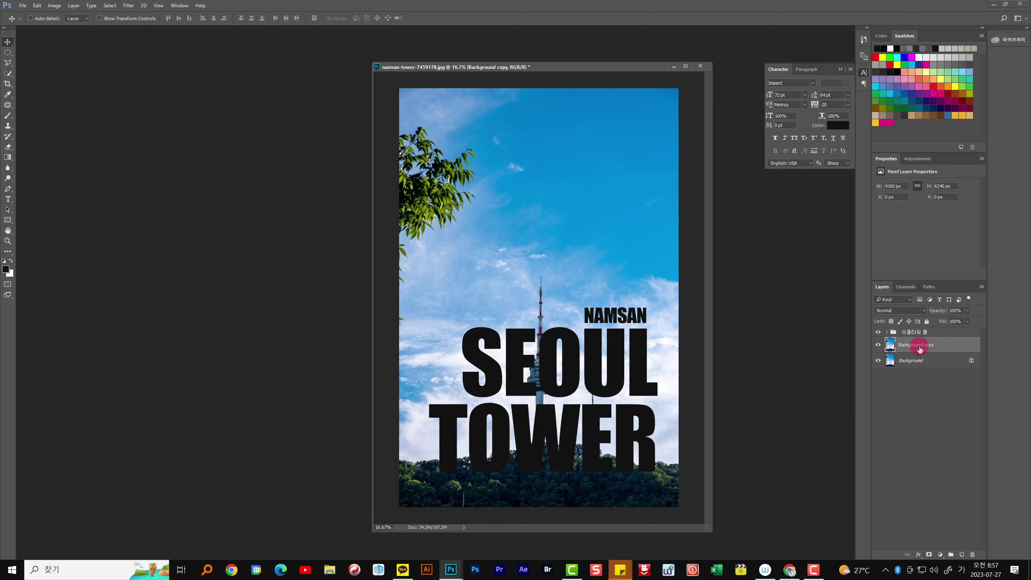
drag(920, 345, 913, 328)
key(ctrl+z)
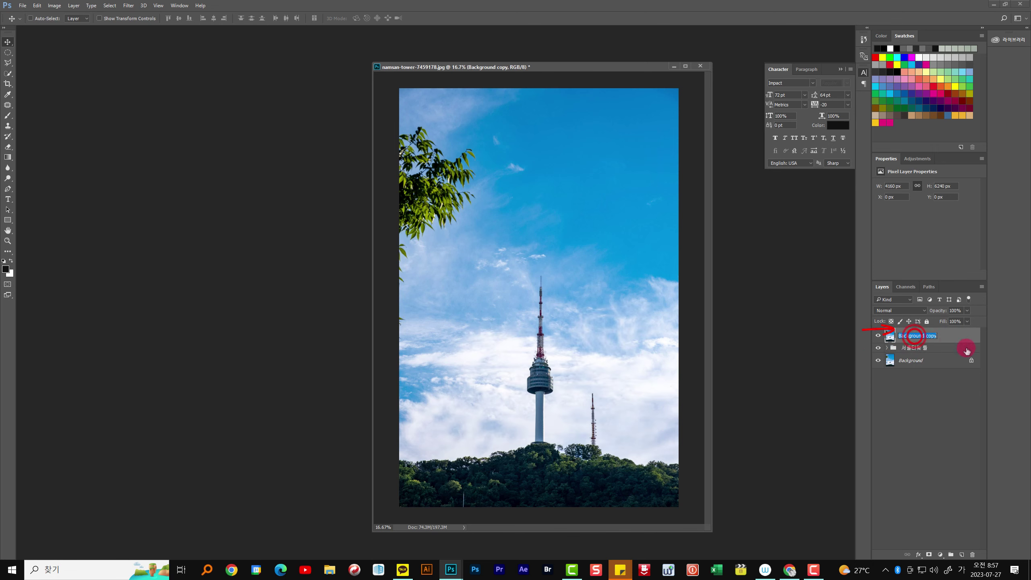
Rename the Background copy layer as "클리핑이미지"
double_click(915, 335)
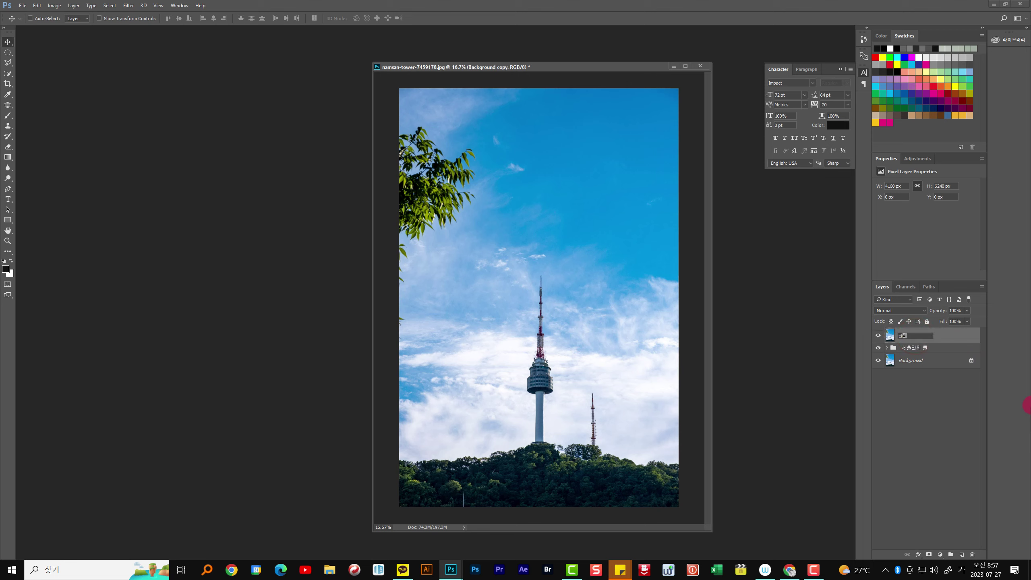
text(클리핑이미지)
key(Return)
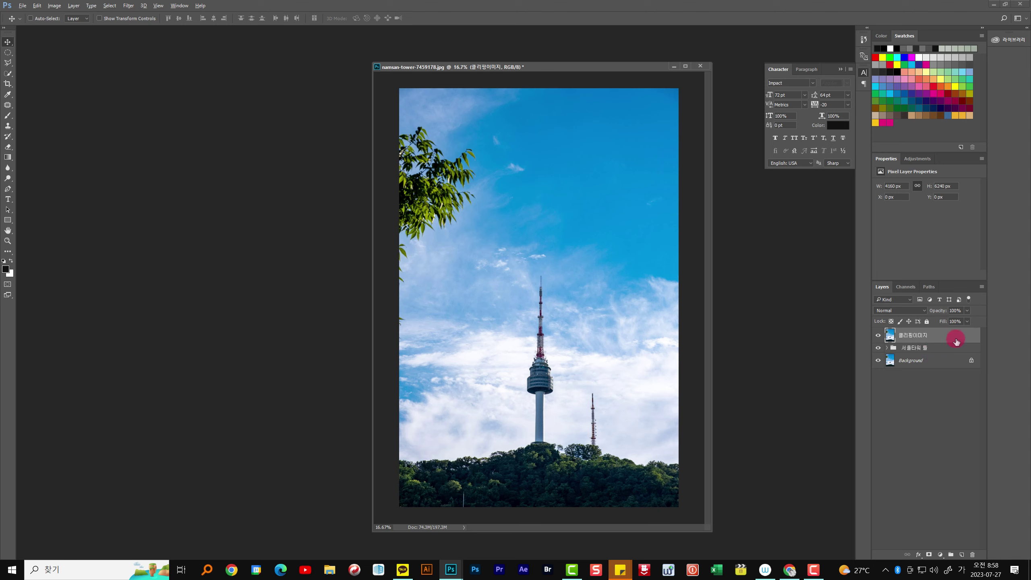
Clip the 클리핑이미지 photo layer to the 서울타워 틀 group and check the lettering with the Background briefly hidden
alt+click(933, 342)
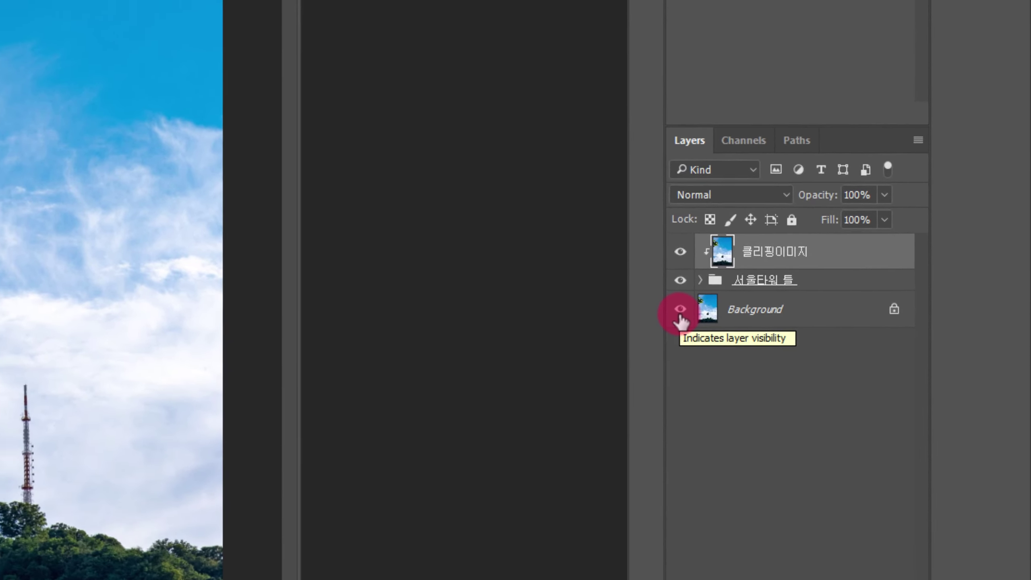
click(878, 361)
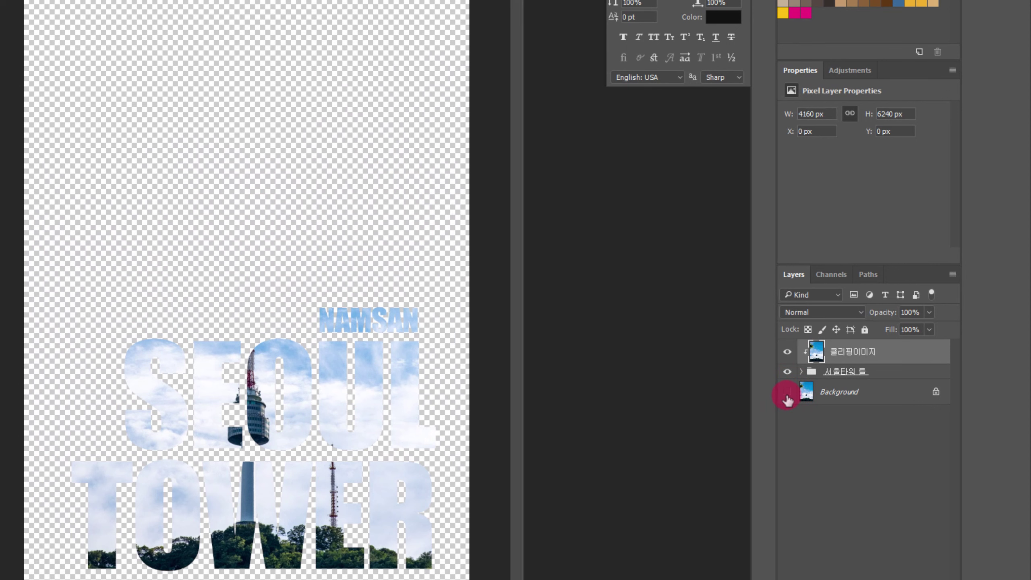
click(787, 392)
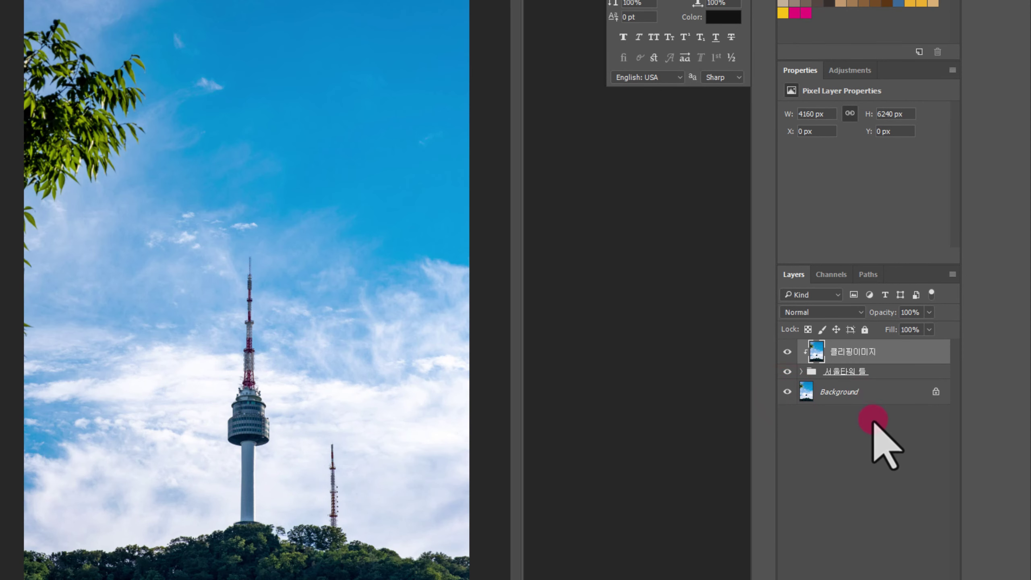
Add a Gradient fill layer directly above the Background, using the Foreground to Background preset
click(872, 391)
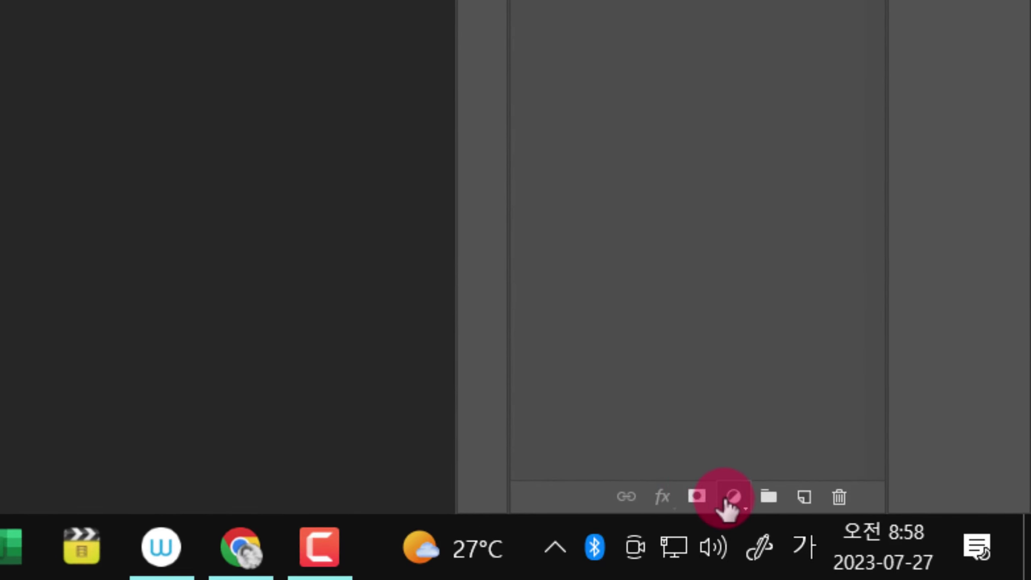
click(733, 496)
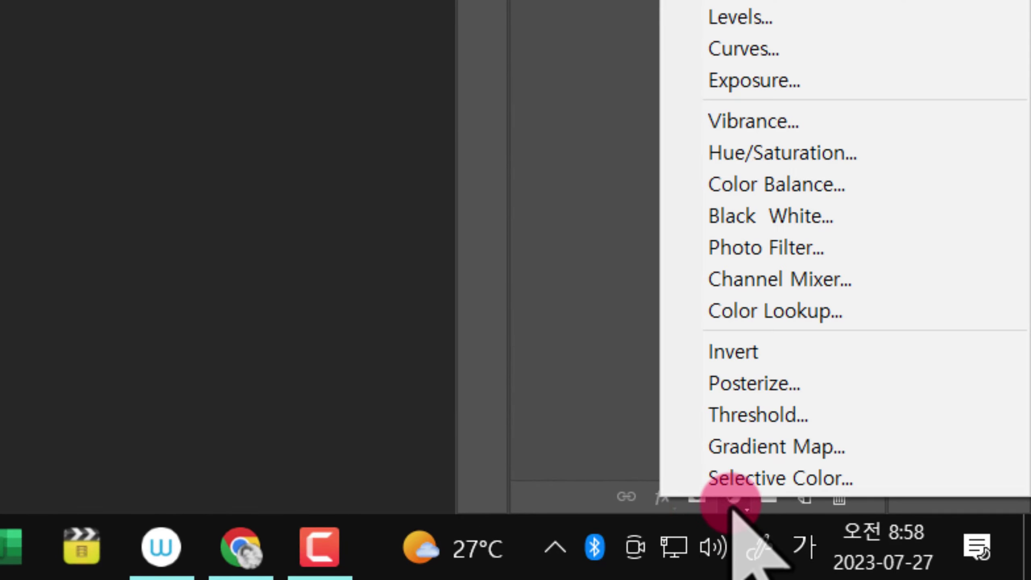
click(733, 496)
click(733, 497)
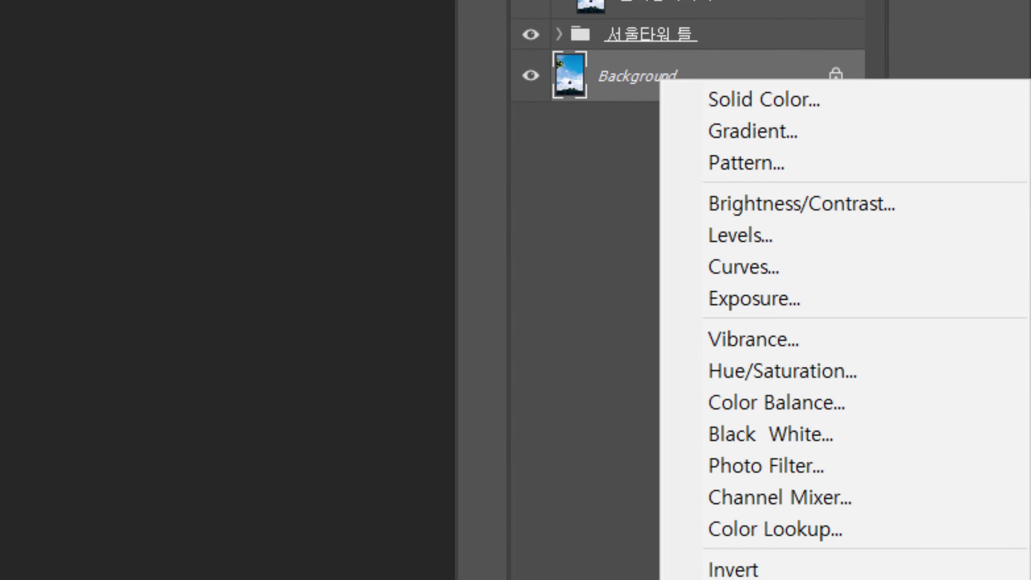
click(749, 131)
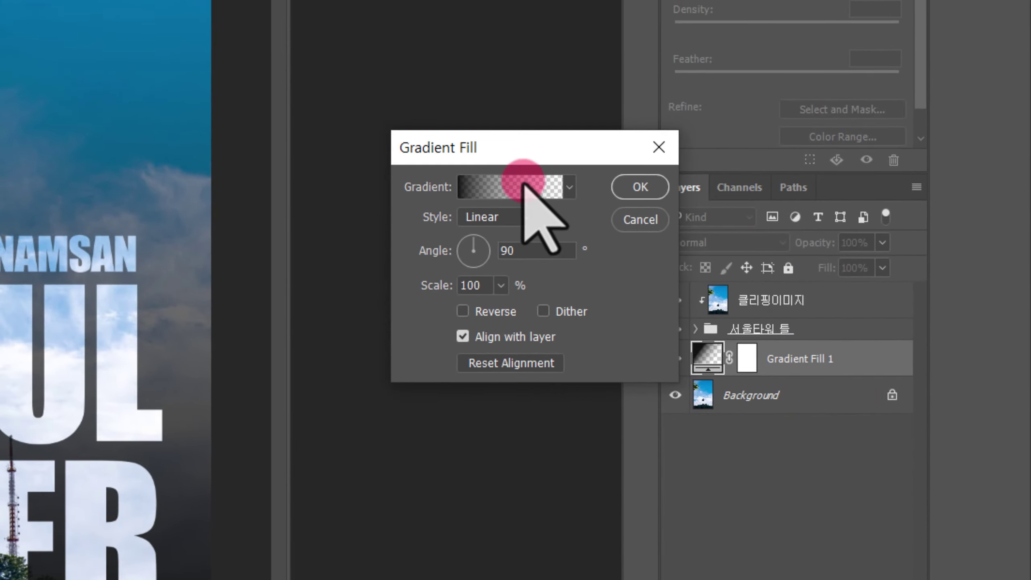
click(523, 187)
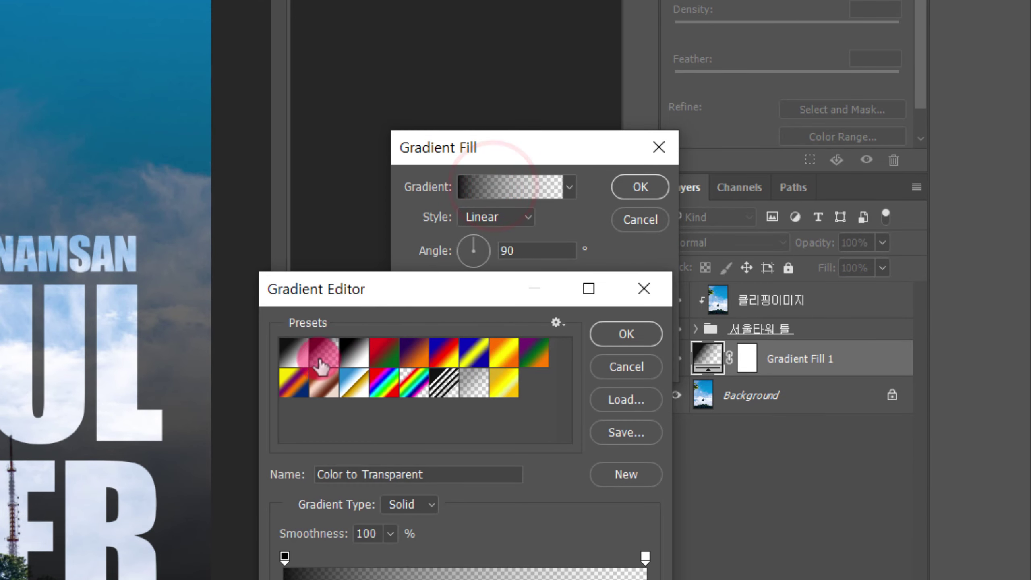
click(294, 357)
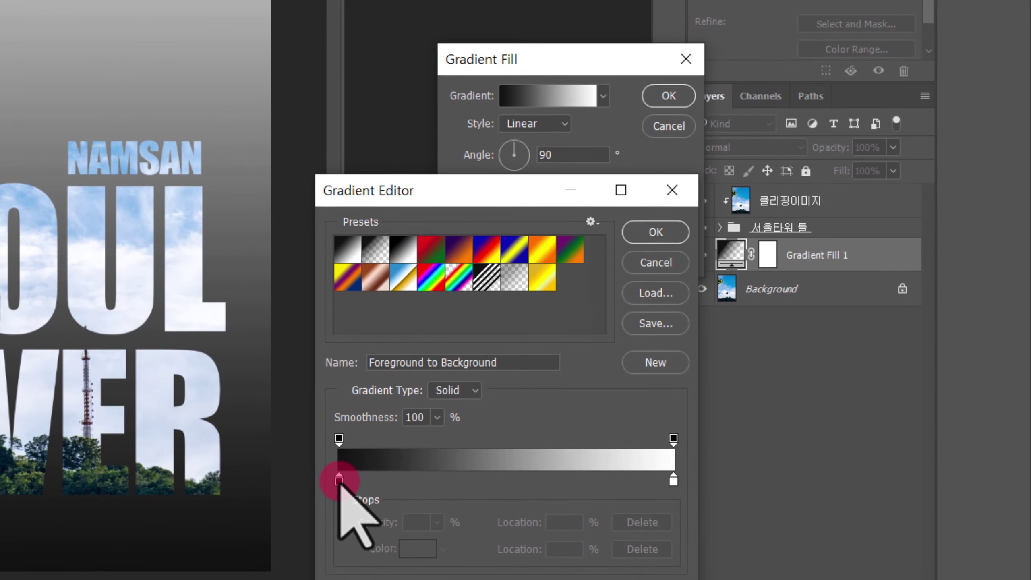
Set the gradient's starting colour stop at 0% to the medium blue #286db3
double_click(340, 481)
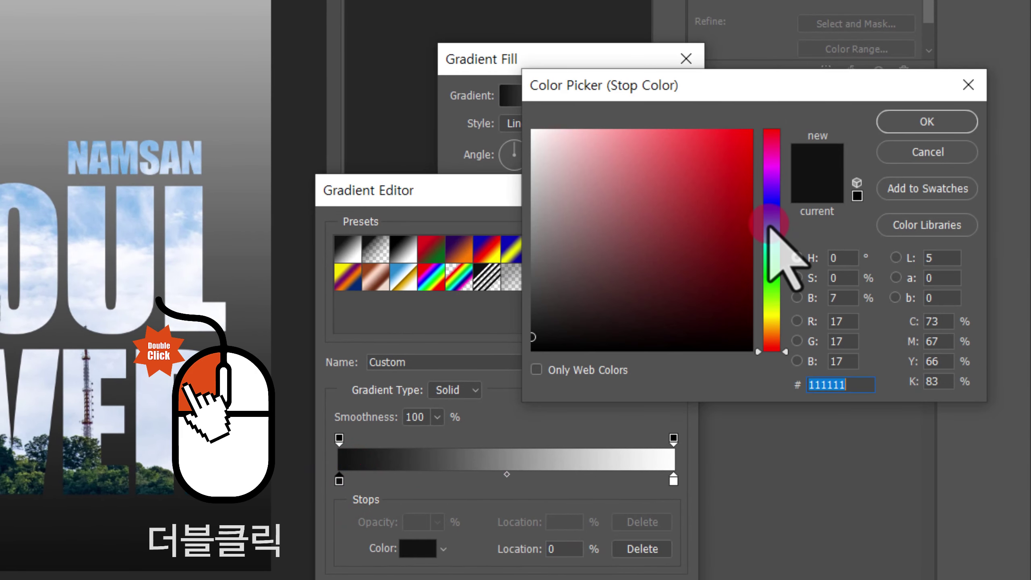
drag(769, 228, 771, 224)
drag(701, 214, 673, 198)
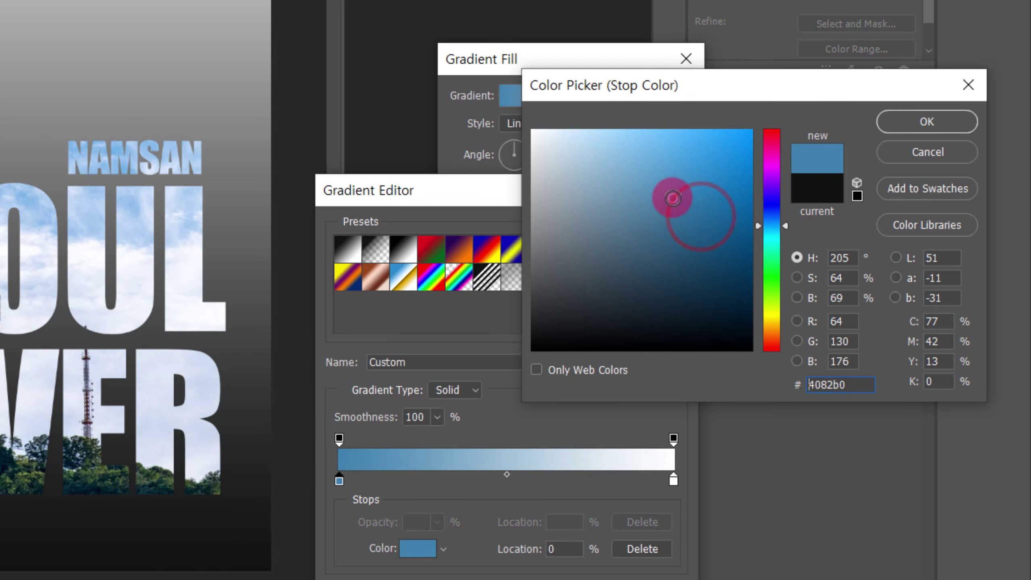
drag(785, 227, 786, 226)
drag(702, 205, 704, 204)
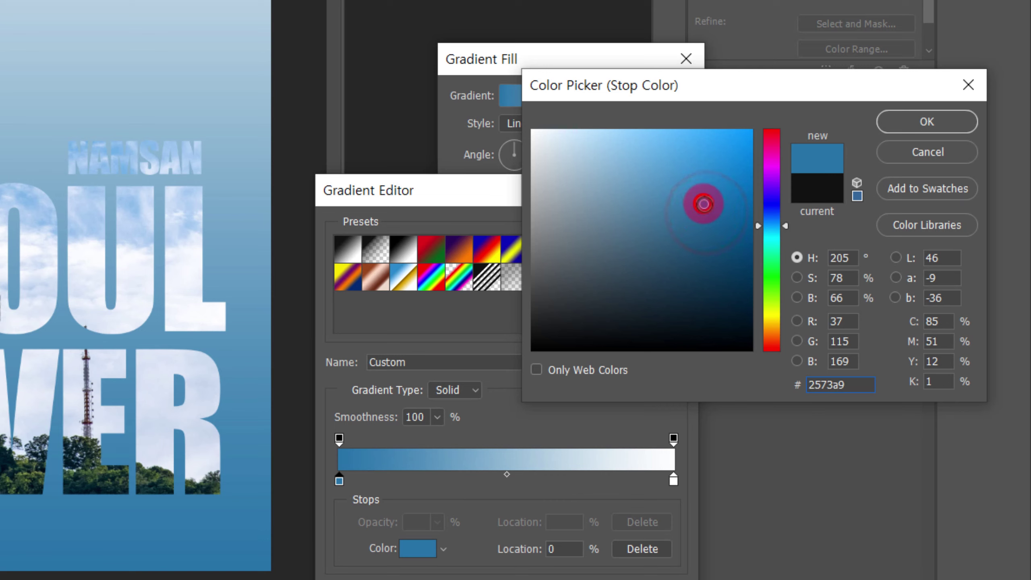
drag(786, 225, 785, 223)
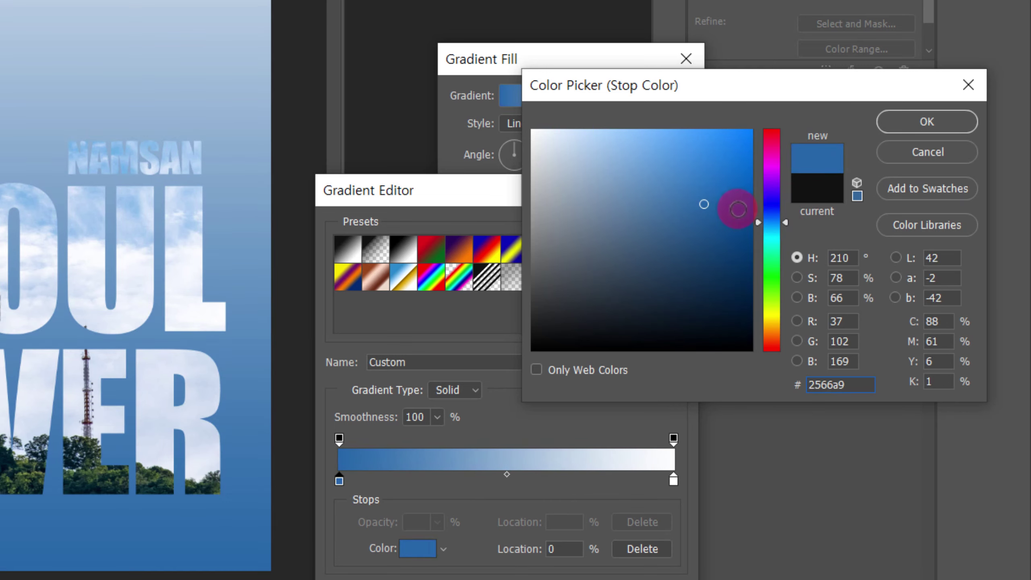
click(703, 196)
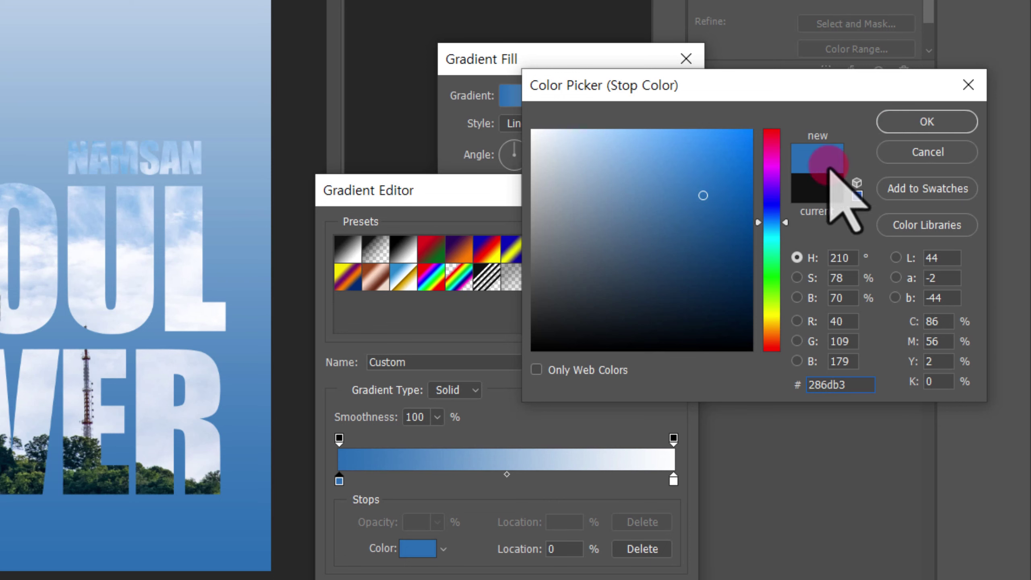
click(926, 122)
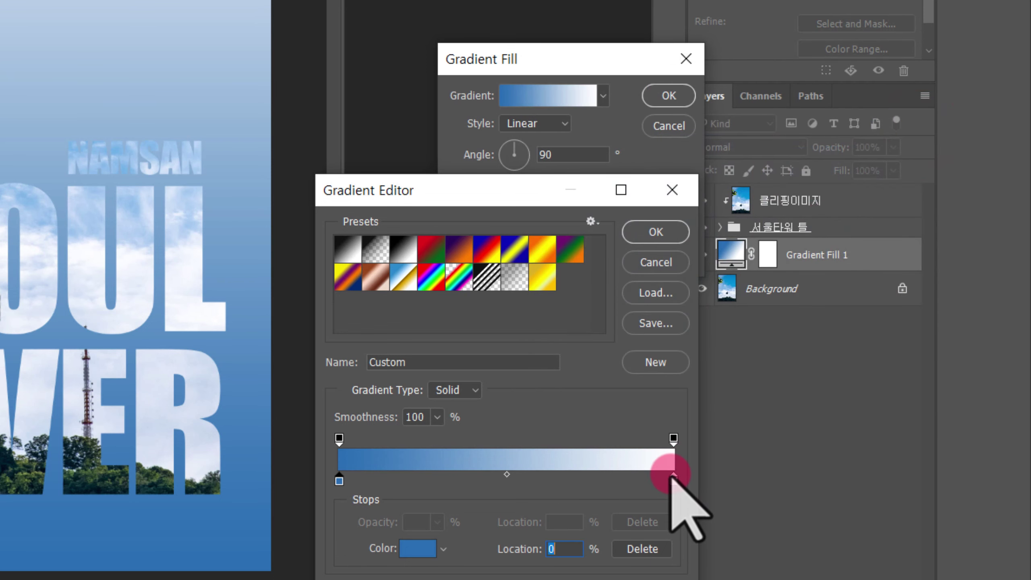
Set the gradient's end colour stop at 100% to the light blue #69b2e6
double_click(673, 478)
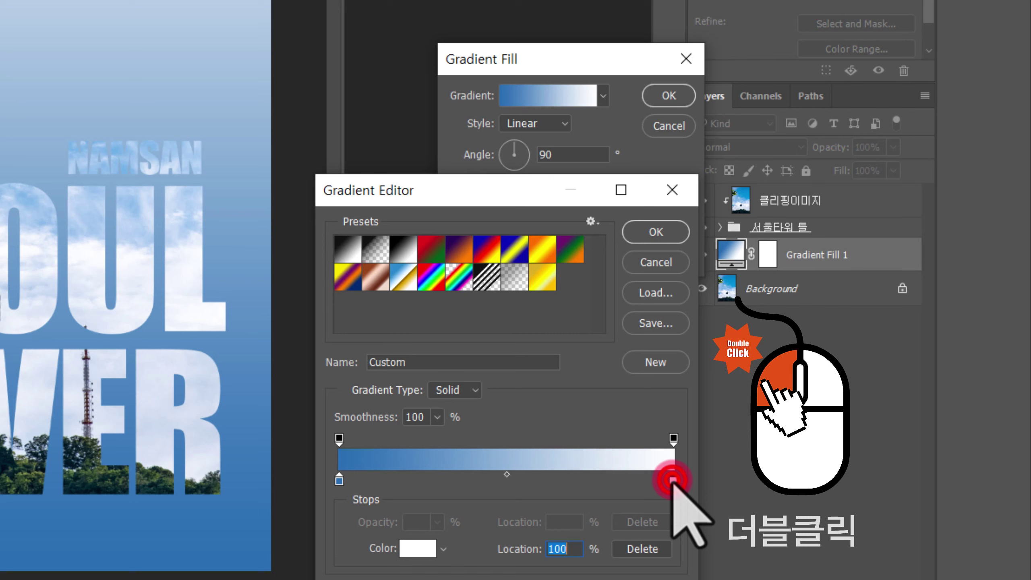
click(773, 226)
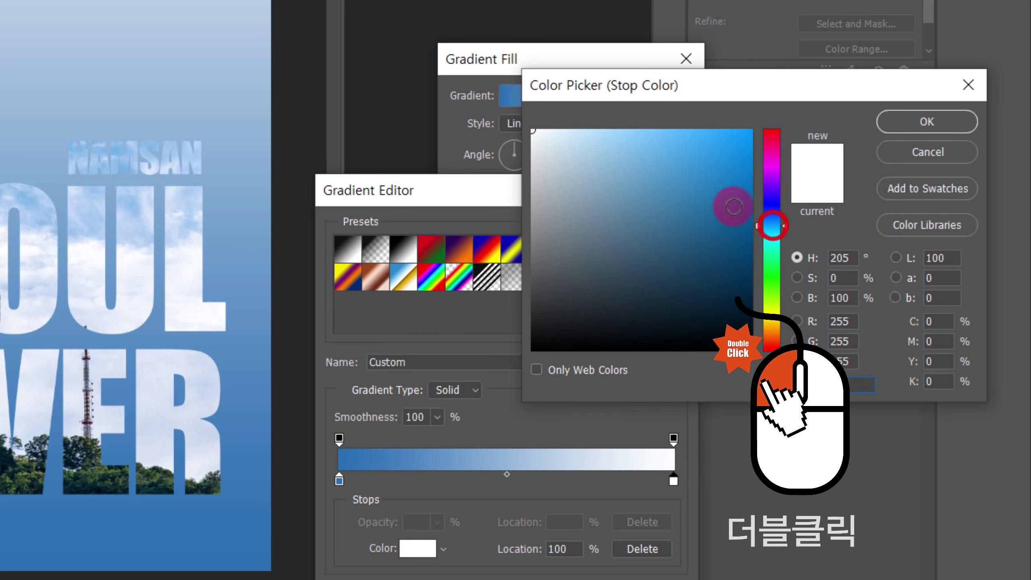
click(682, 168)
click(648, 145)
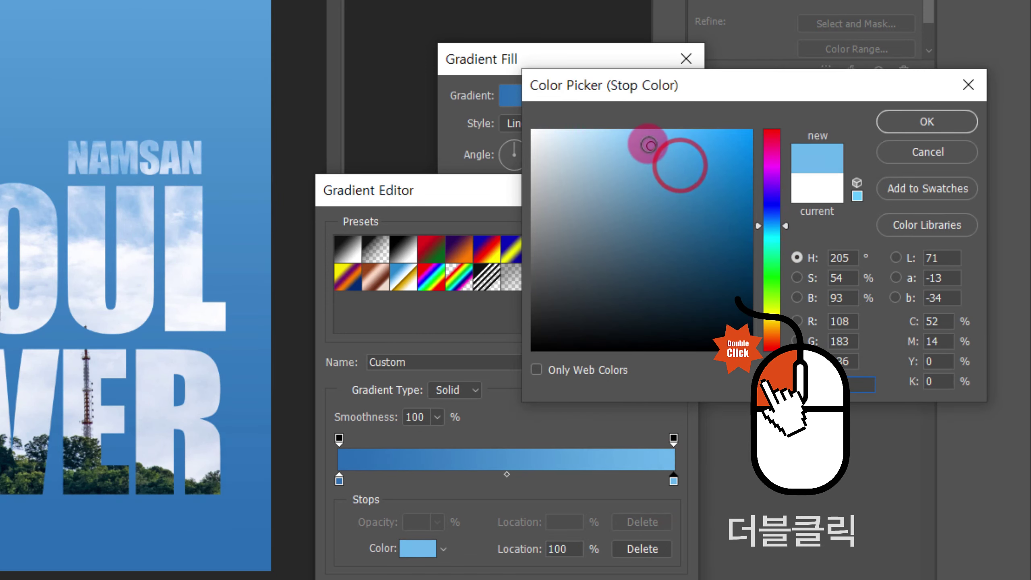
click(647, 147)
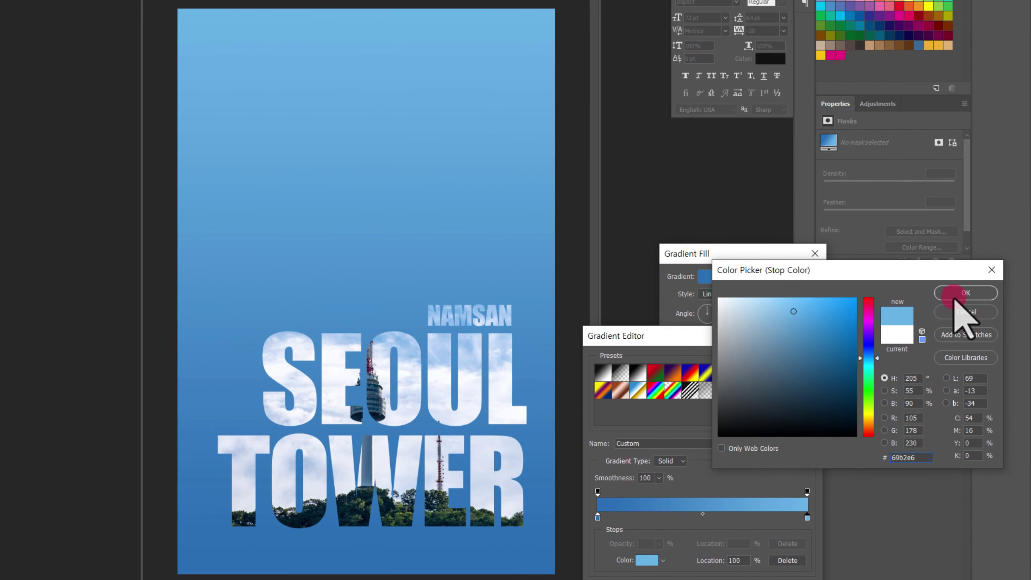
click(959, 262)
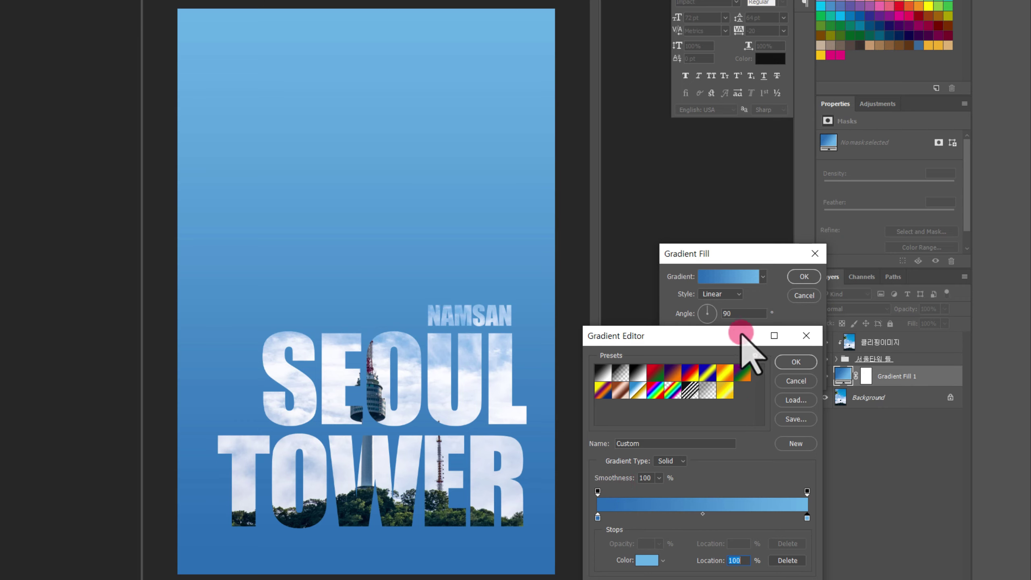
Accept the edited gradient, set the fill's angle to 107.1°, and apply it
click(795, 361)
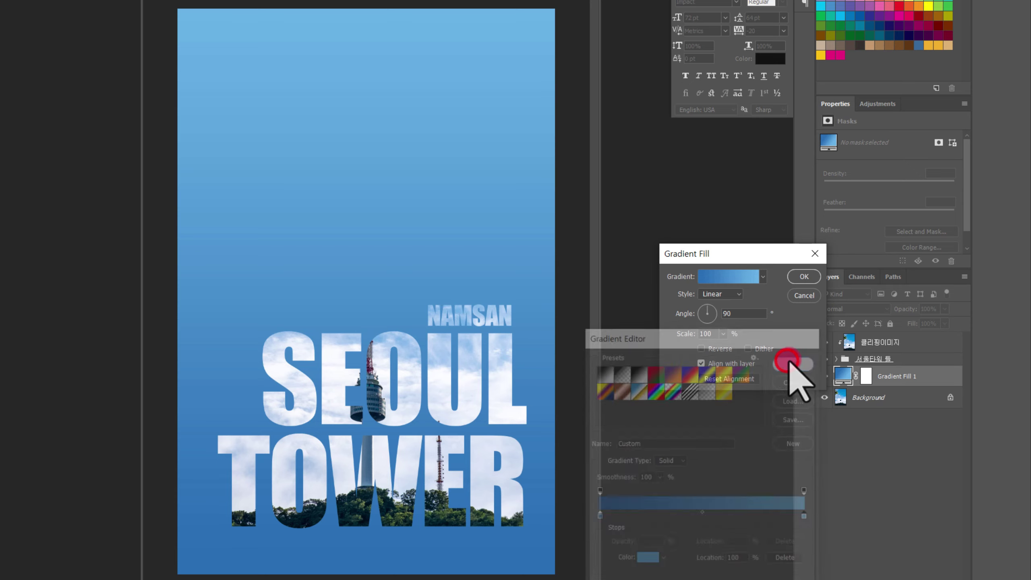
click(706, 308)
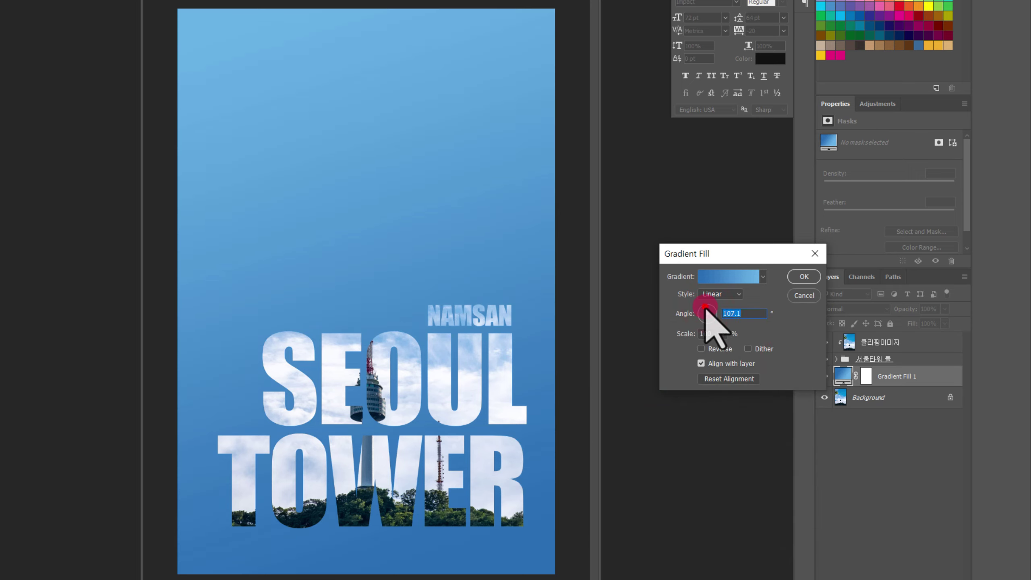
click(797, 277)
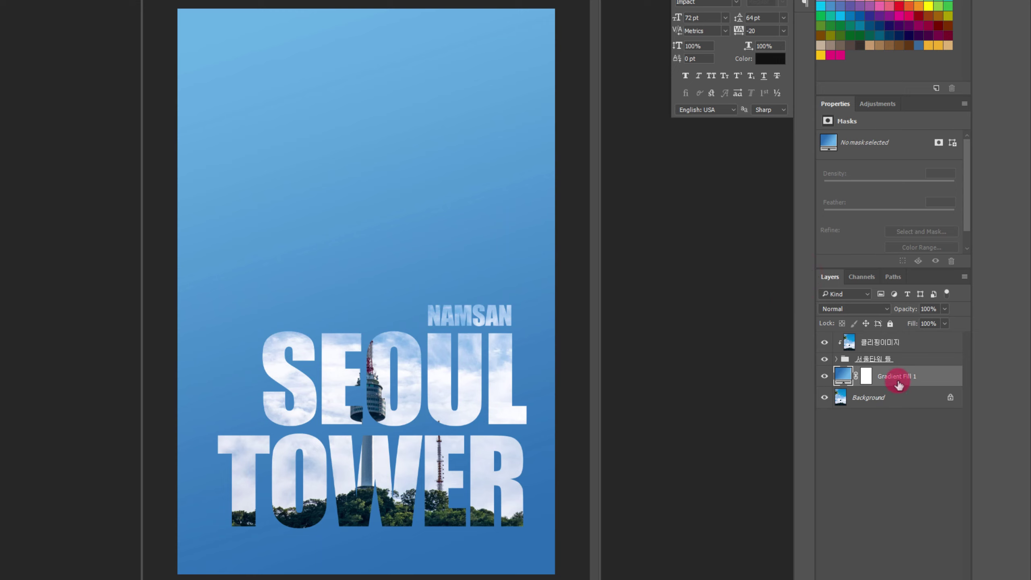
Duplicate the clipped 클리핑이미지 layer to get an unclipped photo copy on top
mouse_move(896, 386)
mouse_down()
mouse_move(454, 385)
mouse_move(392, 396)
mouse_move(877, 329)
mouse_move(458, 409)
mouse_move(368, 410)
mouse_move(376, 405)
mouse_move(368, 396)
mouse_move(366, 407)
mouse_move(359, 289)
mouse_move(356, 483)
mouse_move(406, 455)
mouse_move(374, 398)
mouse_move(365, 313)
mouse_move(358, 398)
mouse_move(368, 374)
mouse_move(370, 432)
mouse_move(810, 419)
mouse_move(906, 354)
mouse_up()
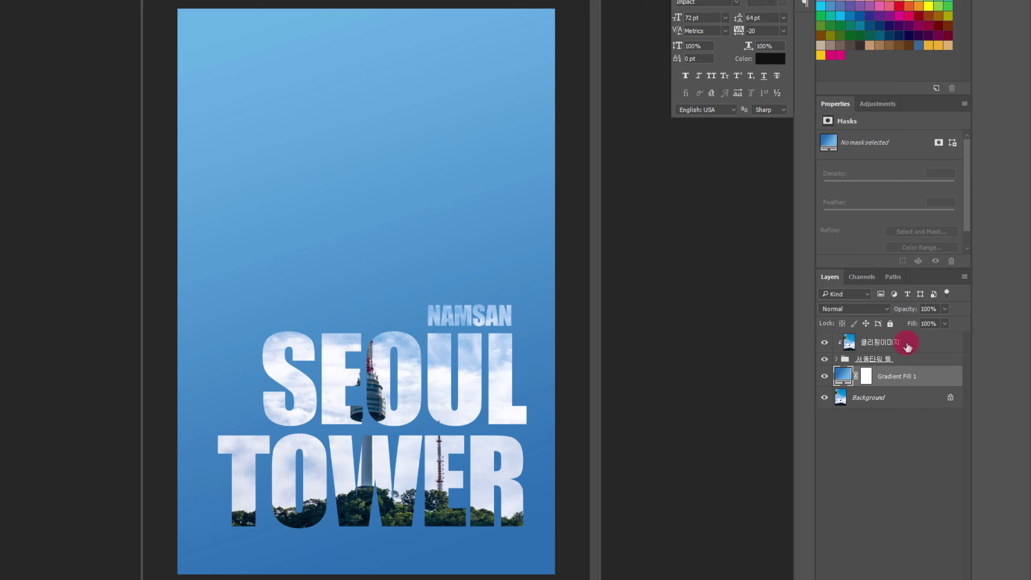
click(907, 346)
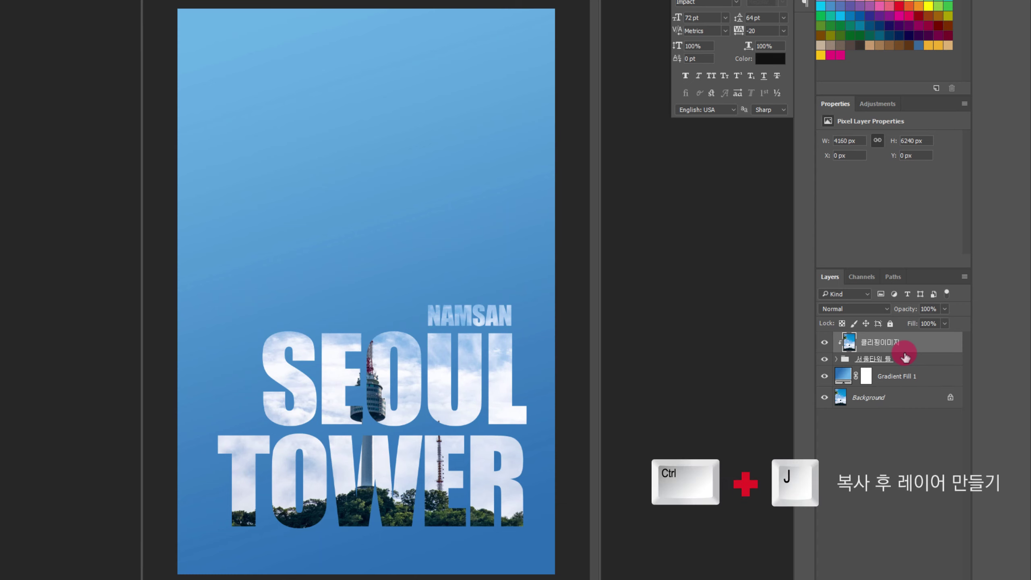
key(ctrl+j)
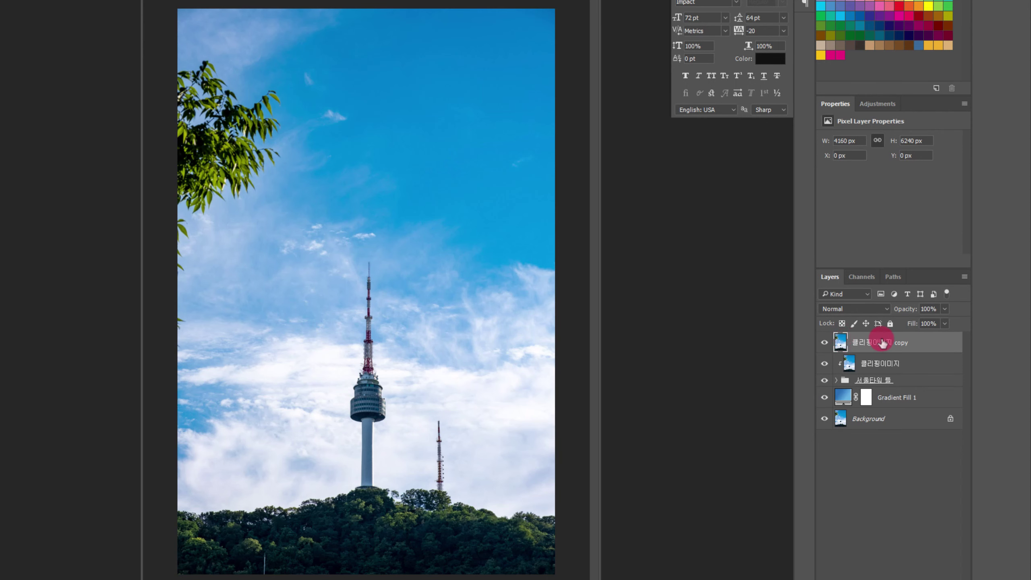
Rename the copied photo layer as 선택이미지
double_click(882, 342)
text(ㅅ)
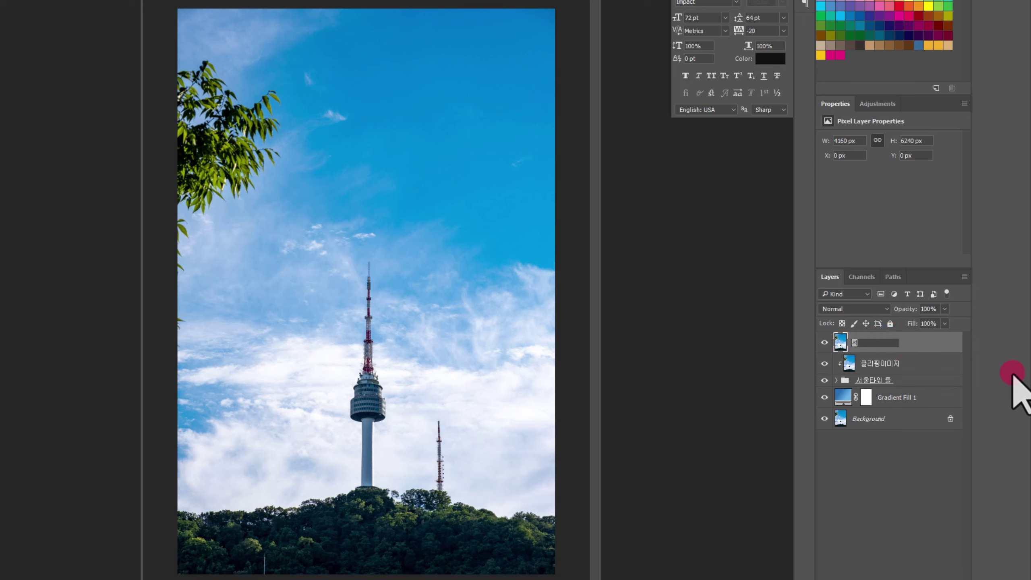
text(택이미지)
key(Return)
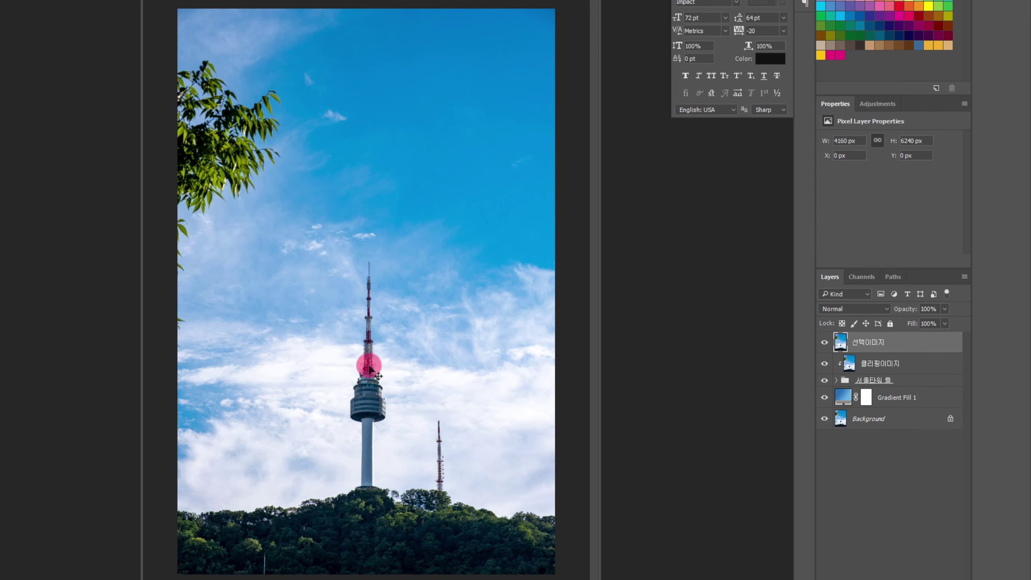
Examine the fine edges of the tower's antenna and the tree foliage in the photo
scroll(365, 361, up, 2)
scroll(366, 361, up, 2)
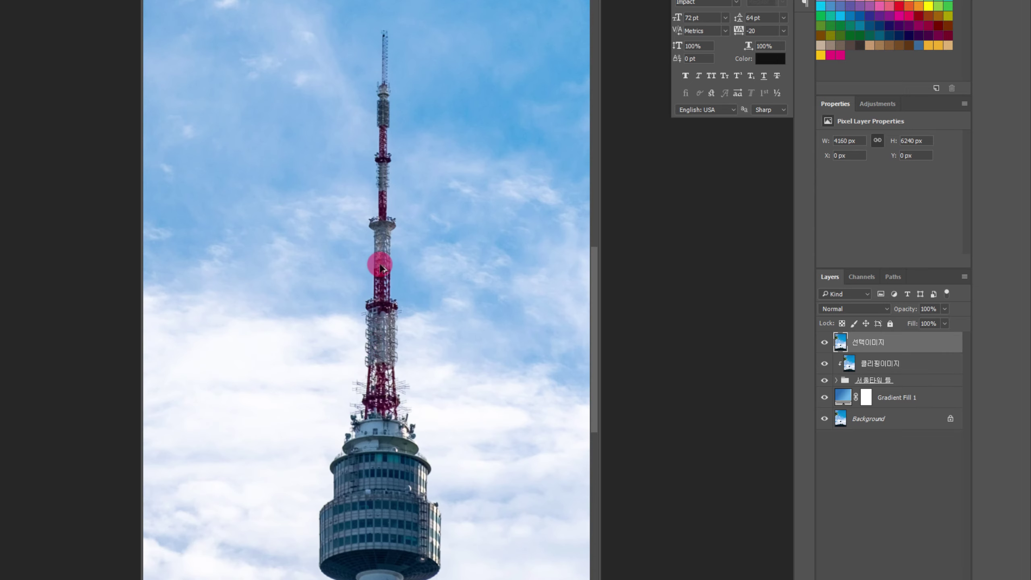
scroll(378, 386, up, 1)
scroll(381, 400, down, 4)
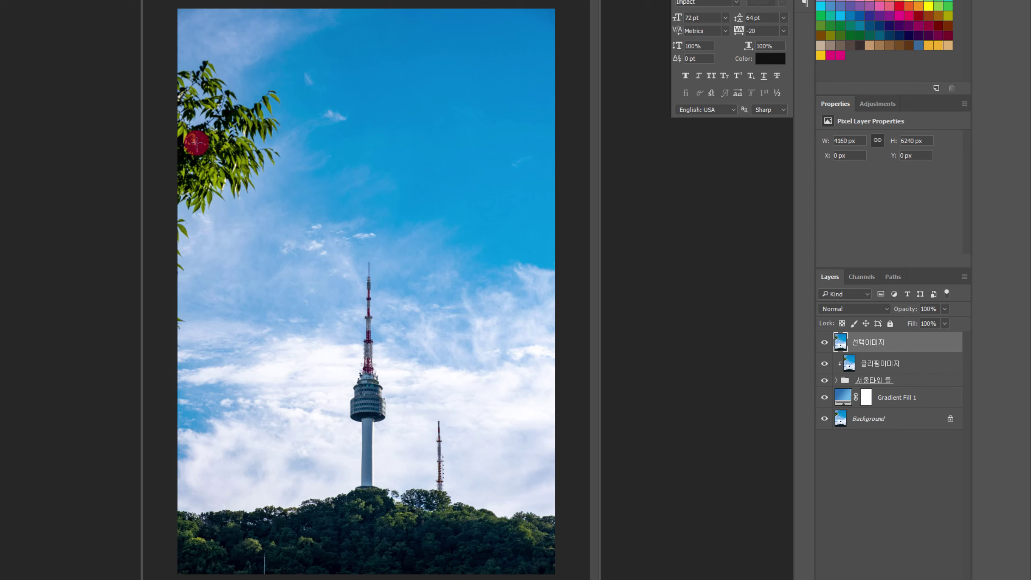
mouse_move(213, 156)
mouse_down()
mouse_move(203, 152)
mouse_move(215, 110)
mouse_up()
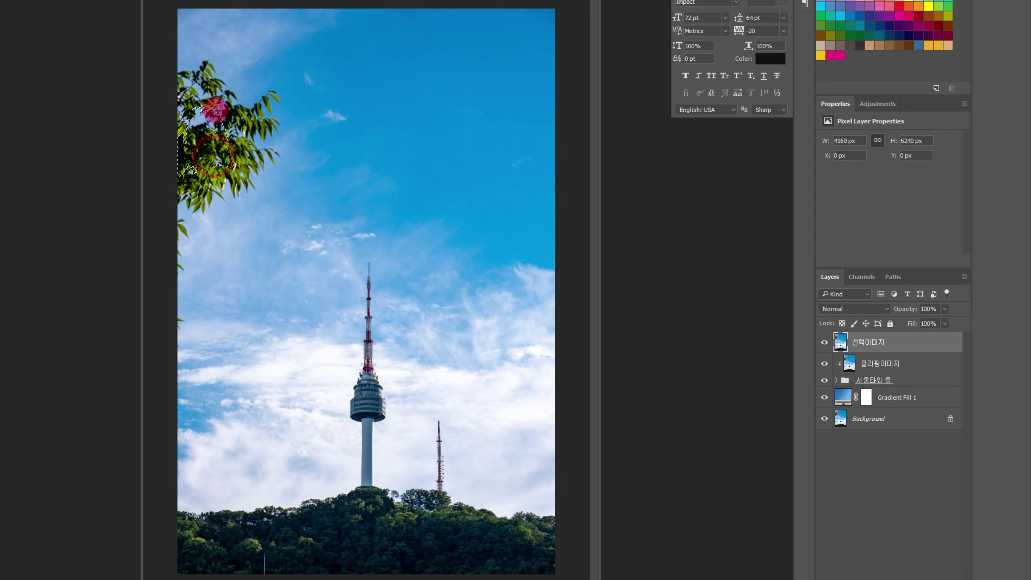
click(213, 162)
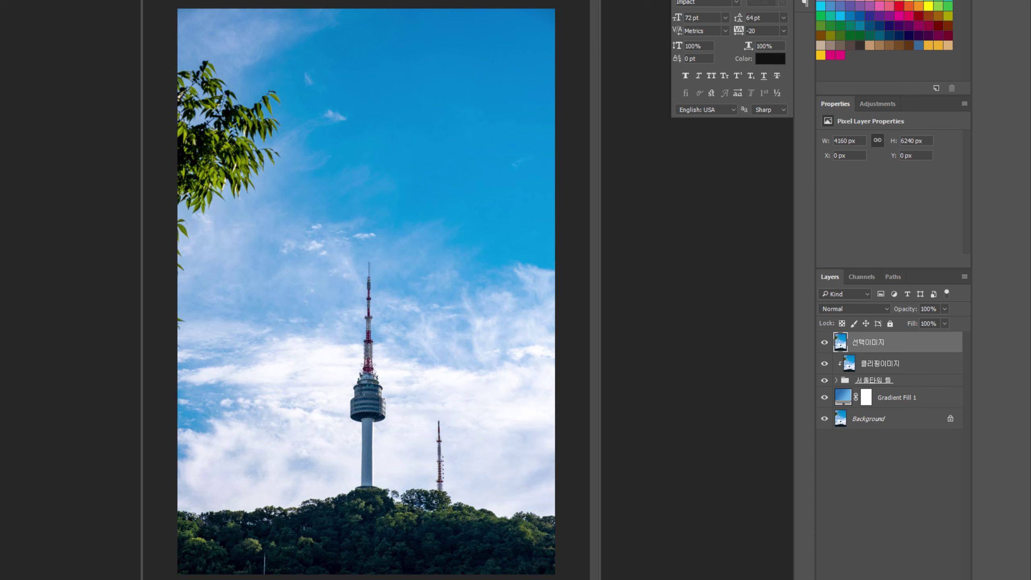
mouse_move(195, 160)
mouse_down()
mouse_move(200, 167)
mouse_move(129, 184)
mouse_move(203, 131)
mouse_move(195, 145)
mouse_move(207, 157)
mouse_move(242, 125)
mouse_up()
Compare the Red, Green and Blue channels of the 선택이미지 layer for contrast against the sky, ending on Blue
click(864, 344)
click(861, 278)
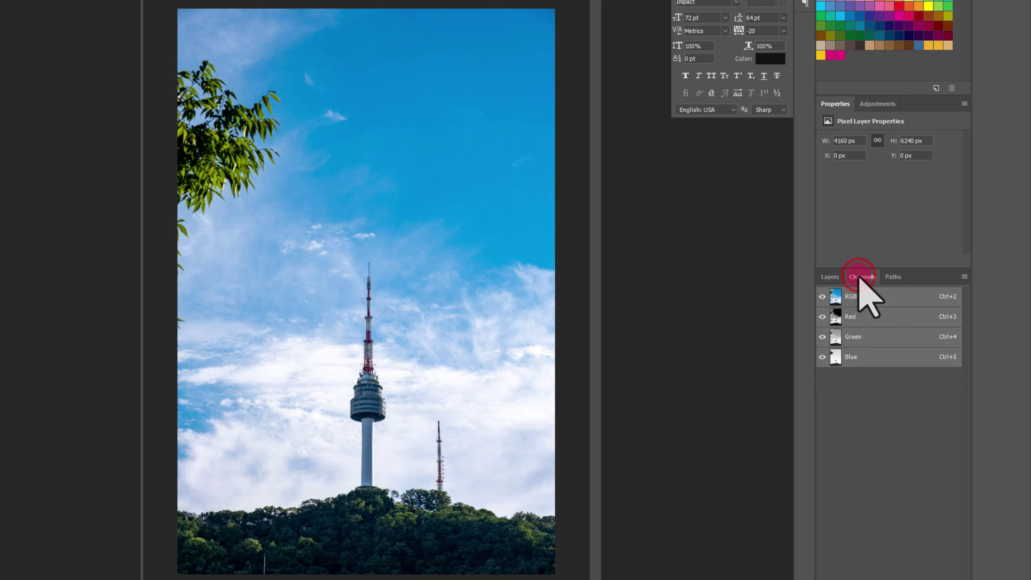
click(884, 316)
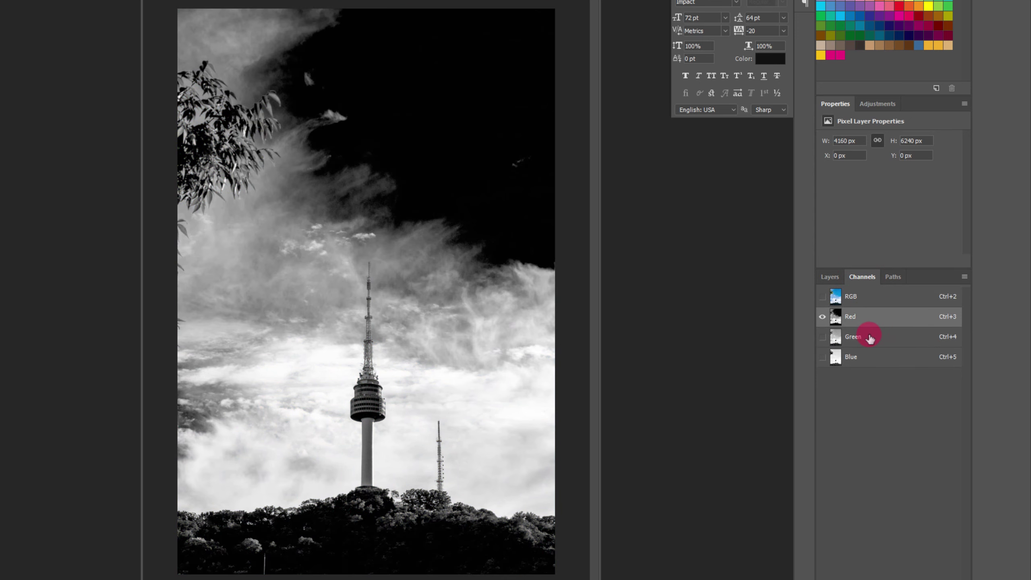
click(871, 335)
click(865, 317)
click(866, 337)
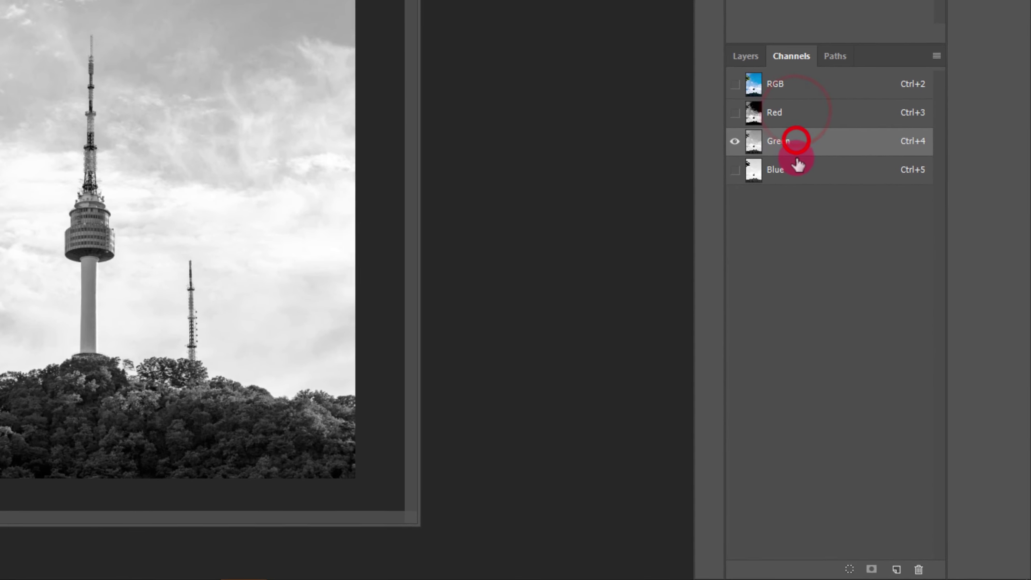
click(866, 354)
click(792, 140)
click(793, 117)
click(794, 140)
click(794, 159)
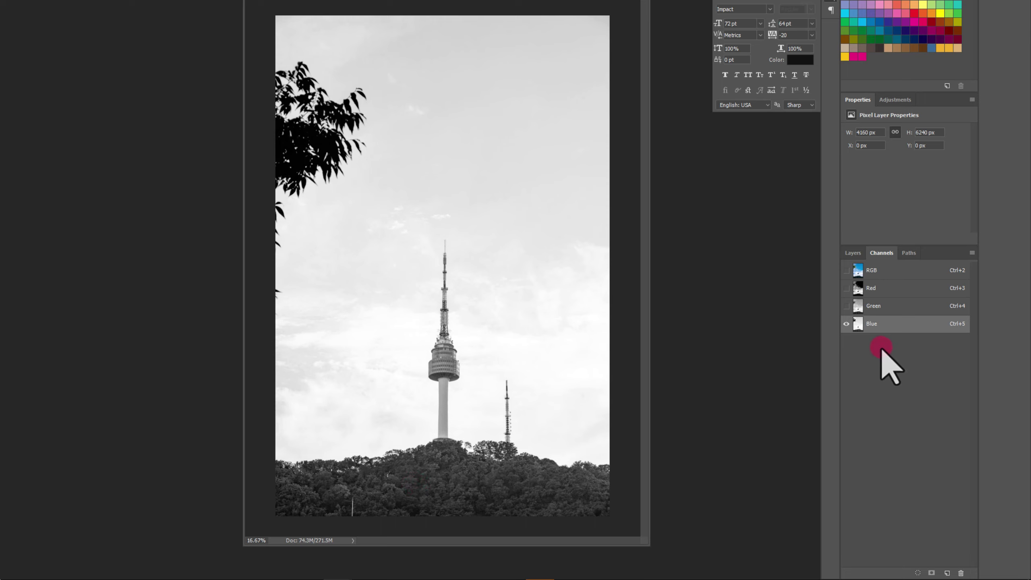
Duplicate the Blue channel and rename the copy as 알파채널
drag(887, 328, 948, 571)
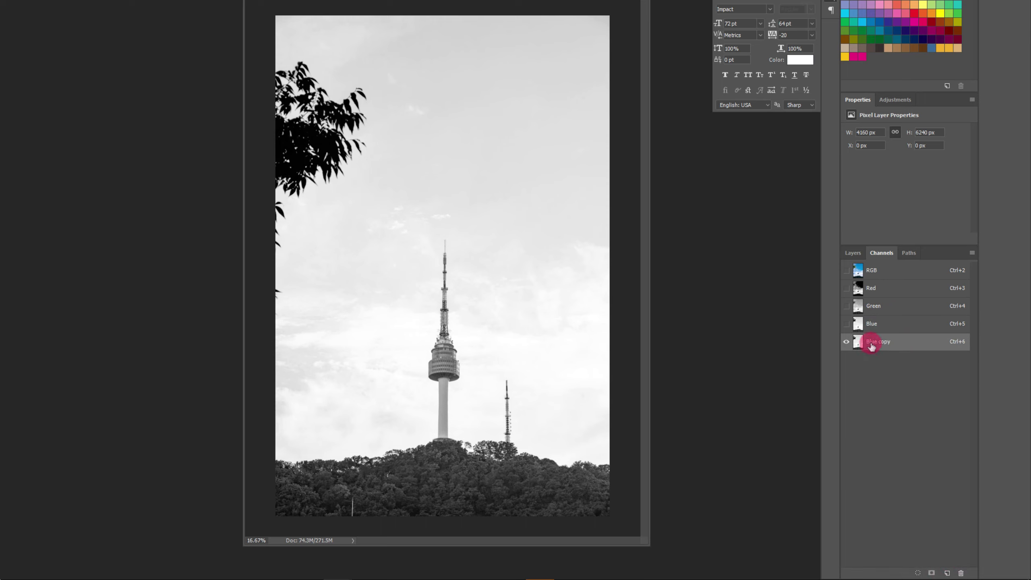
double_click(875, 343)
text(0)
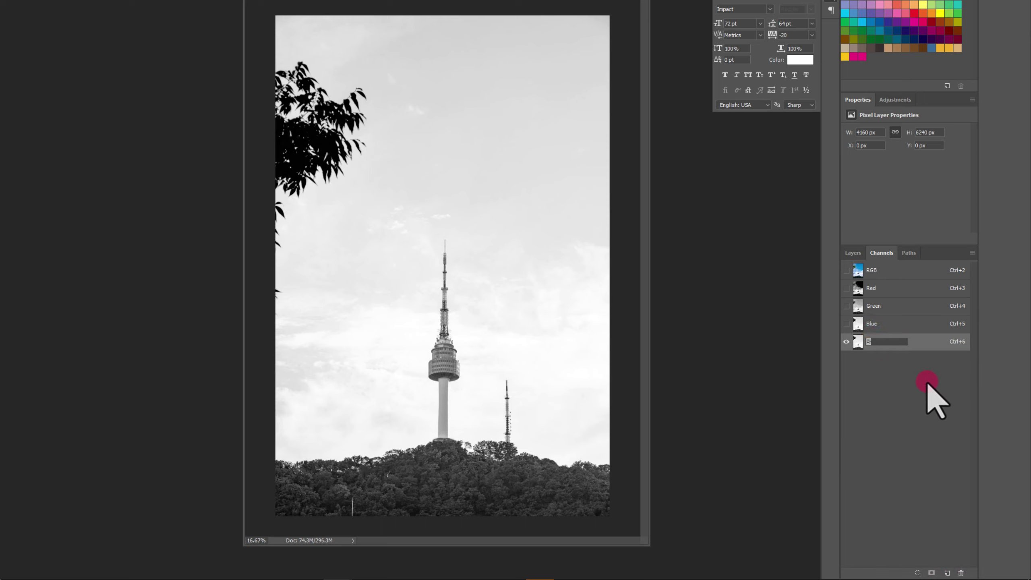
text(파채널)
key(Return)
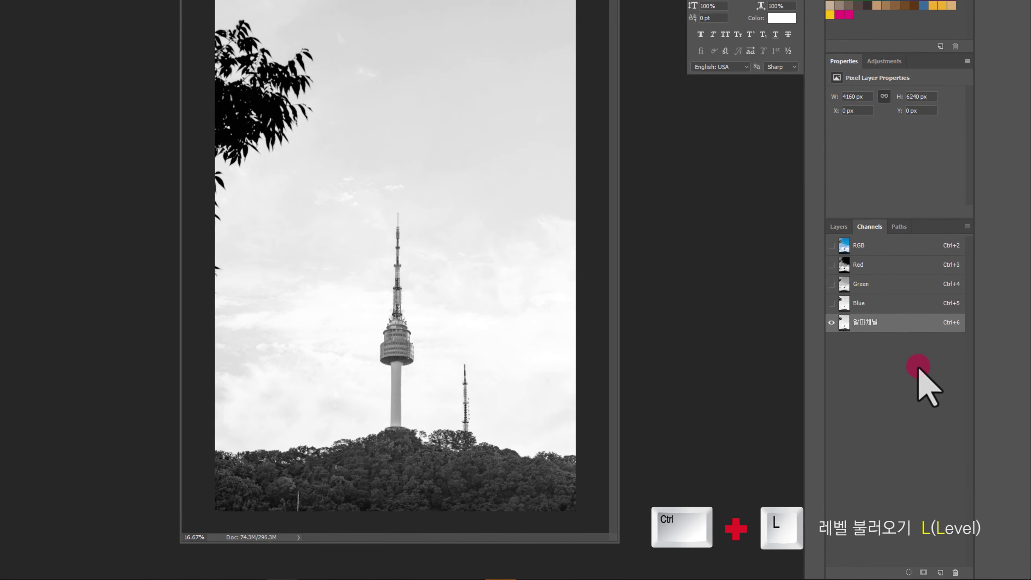
Apply Levels to the 알파채널 channel with input values 155, 0.21 and 194 for a black silhouette on white
key(ctrl+l)
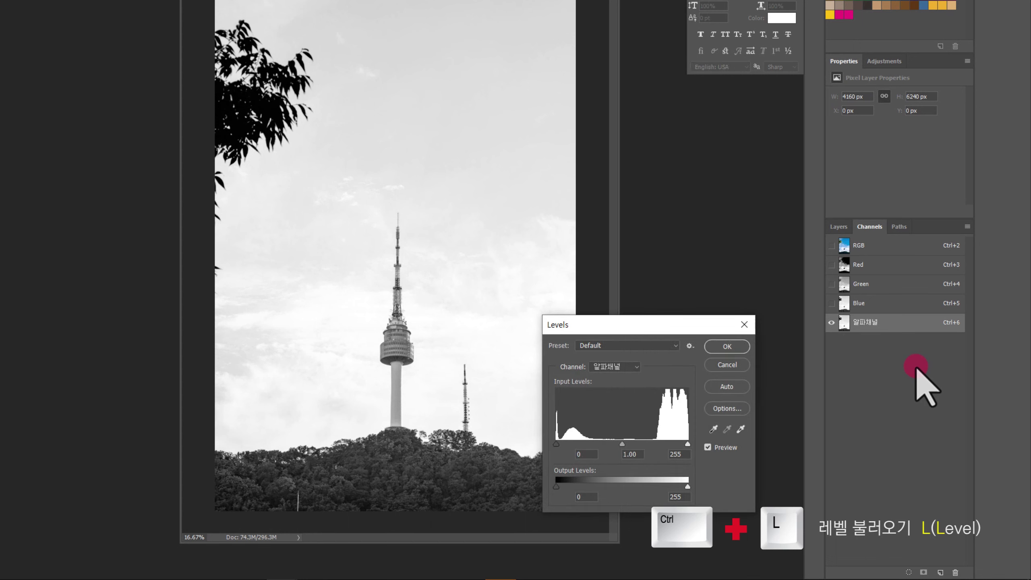
drag(678, 318, 684, 236)
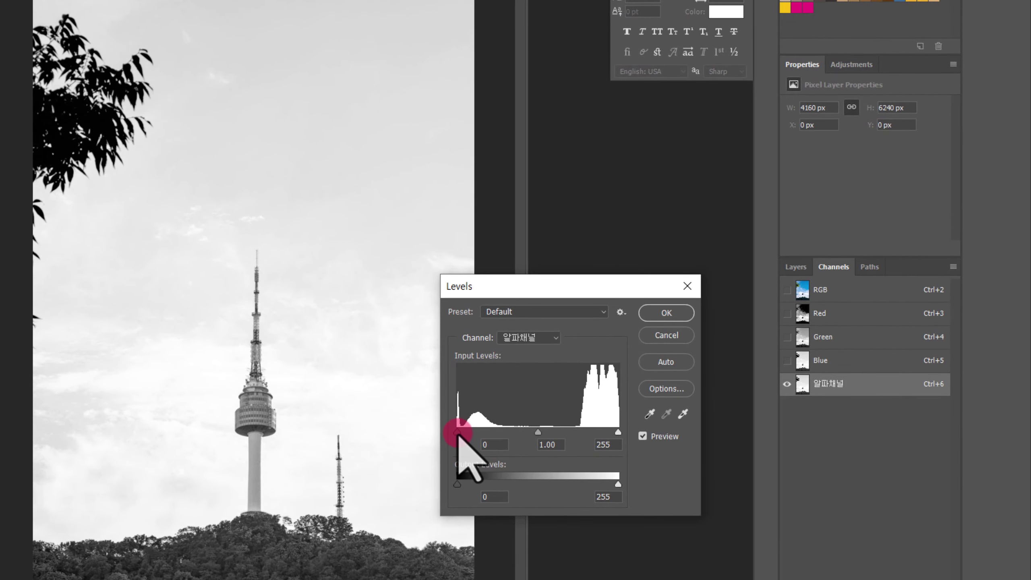
drag(458, 434, 509, 433)
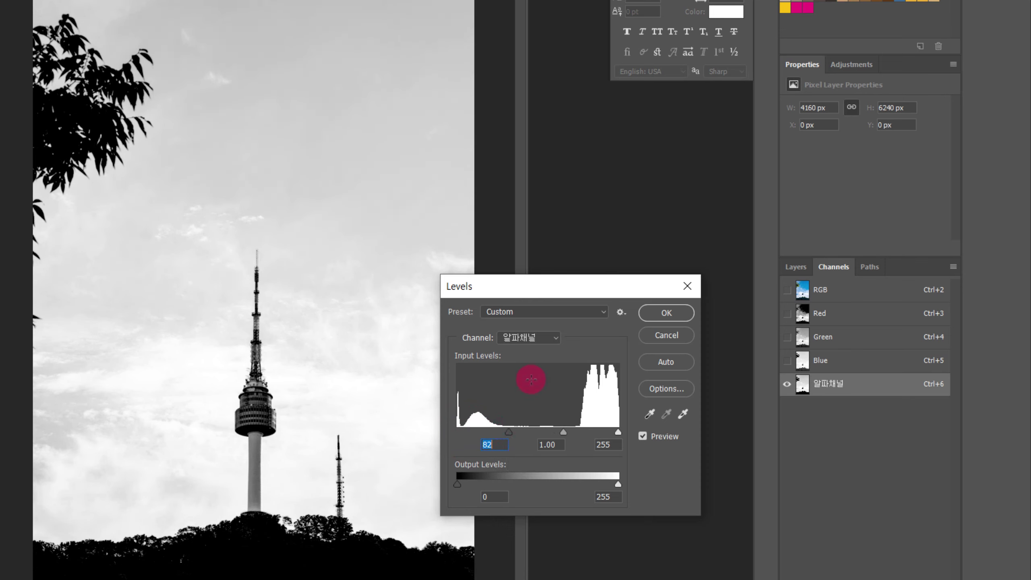
drag(618, 432, 590, 431)
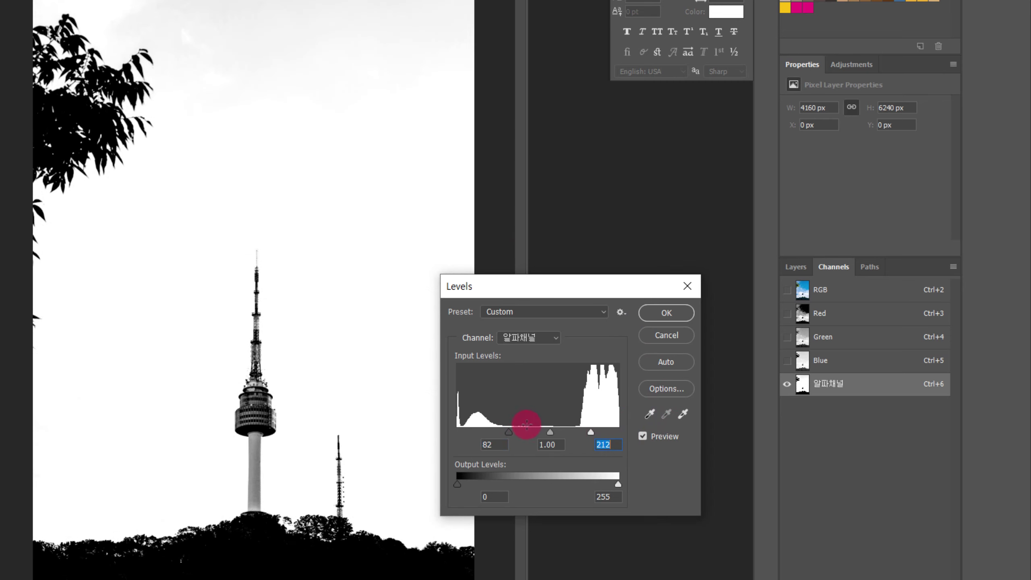
drag(509, 432, 526, 432)
drag(591, 432, 551, 432)
mouse_move(564, 431)
mouse_down()
mouse_move(577, 432)
mouse_move(556, 432)
mouse_up()
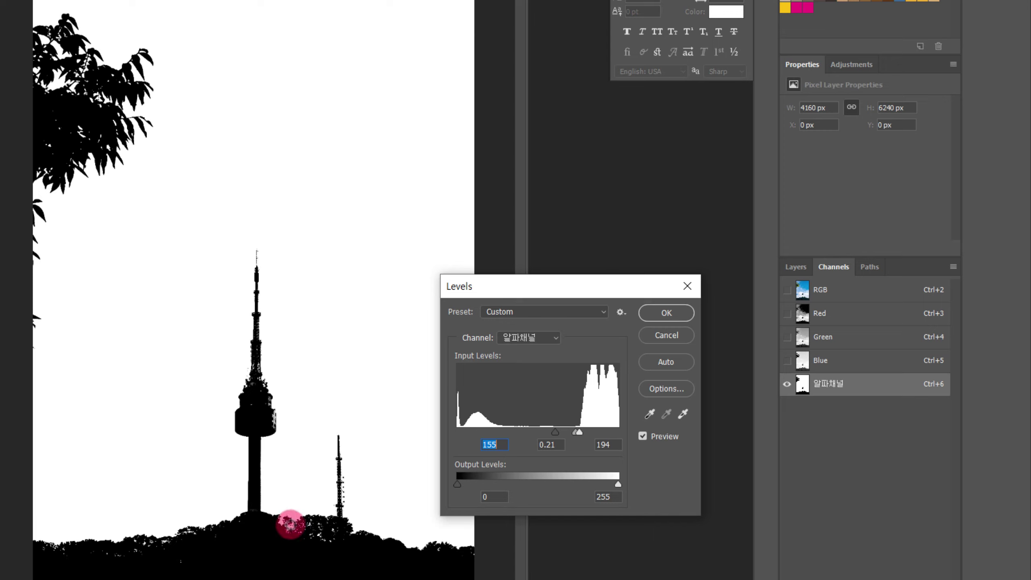
click(660, 312)
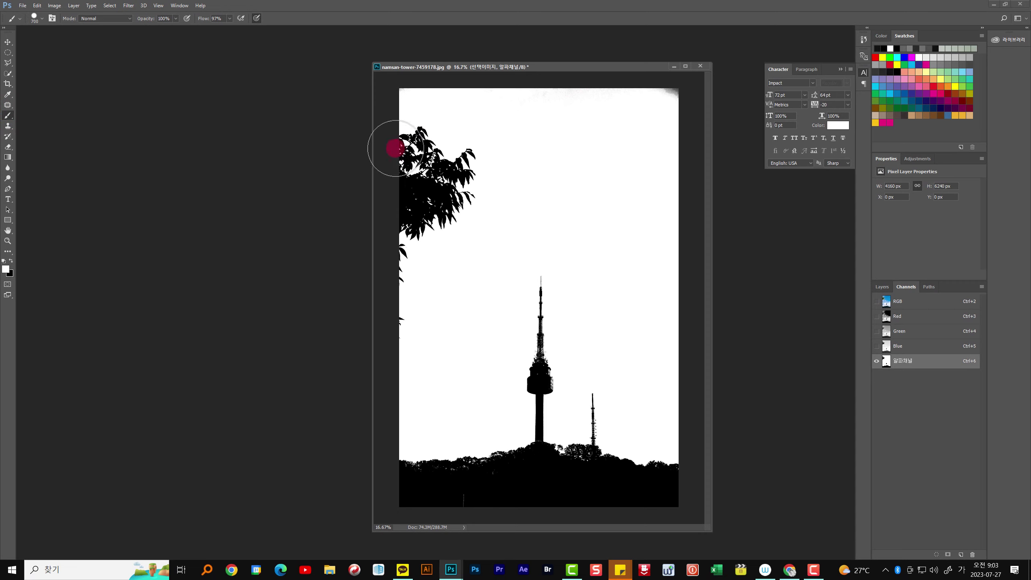
Paint the remaining grey patches in the sky of the 알파채널 channel white with the Brush
drag(666, 97, 664, 99)
click(664, 197)
click(658, 293)
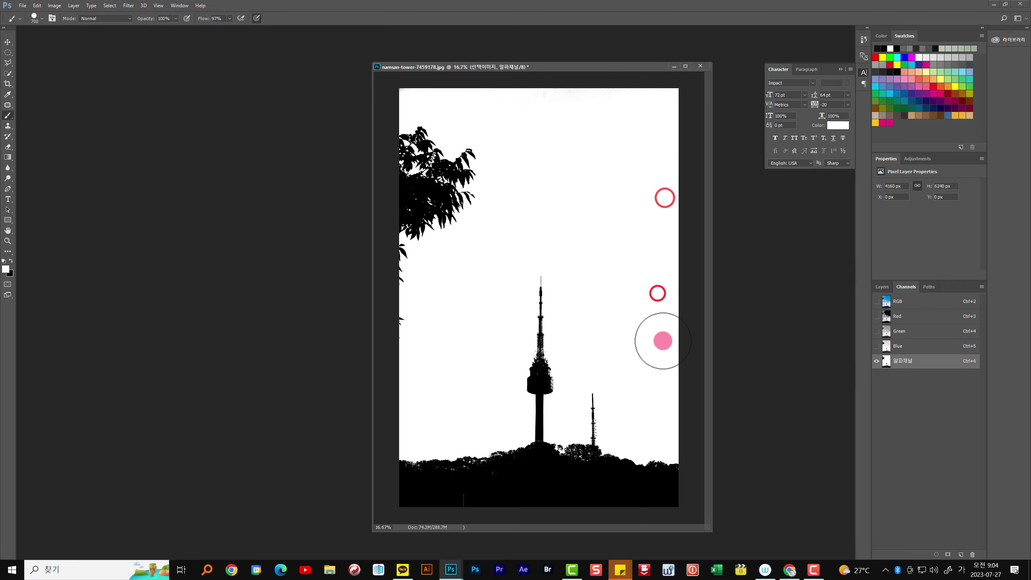
mouse_move(568, 221)
mouse_down()
mouse_move(644, 180)
mouse_move(603, 212)
mouse_move(616, 216)
mouse_move(599, 231)
mouse_move(621, 262)
mouse_move(875, 295)
mouse_move(886, 331)
mouse_up()
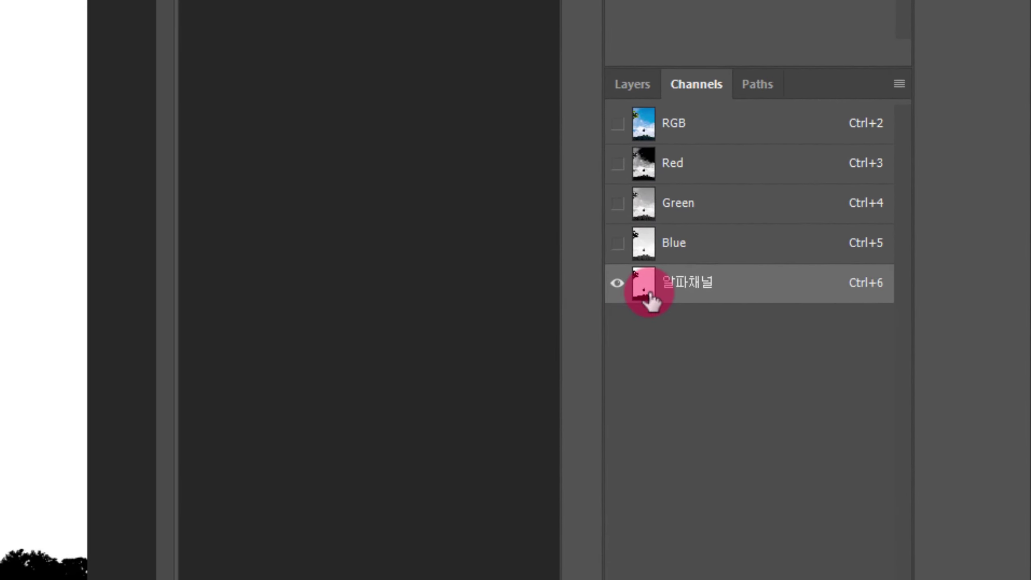
Load the 알파채널 channel as a selection, restore the RGB composite, and return to the layers
ctrl+click(649, 296)
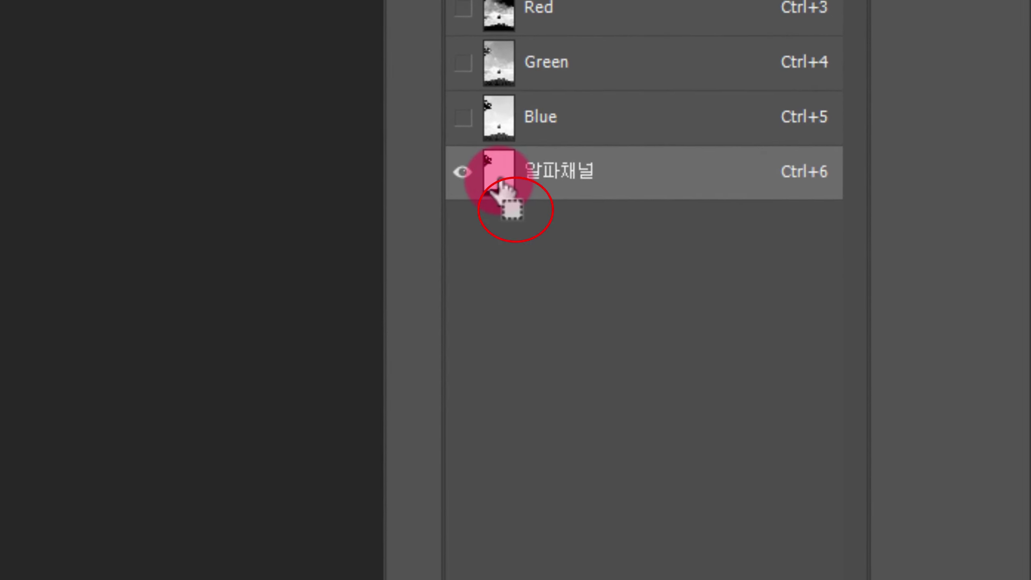
ctrl+click(500, 181)
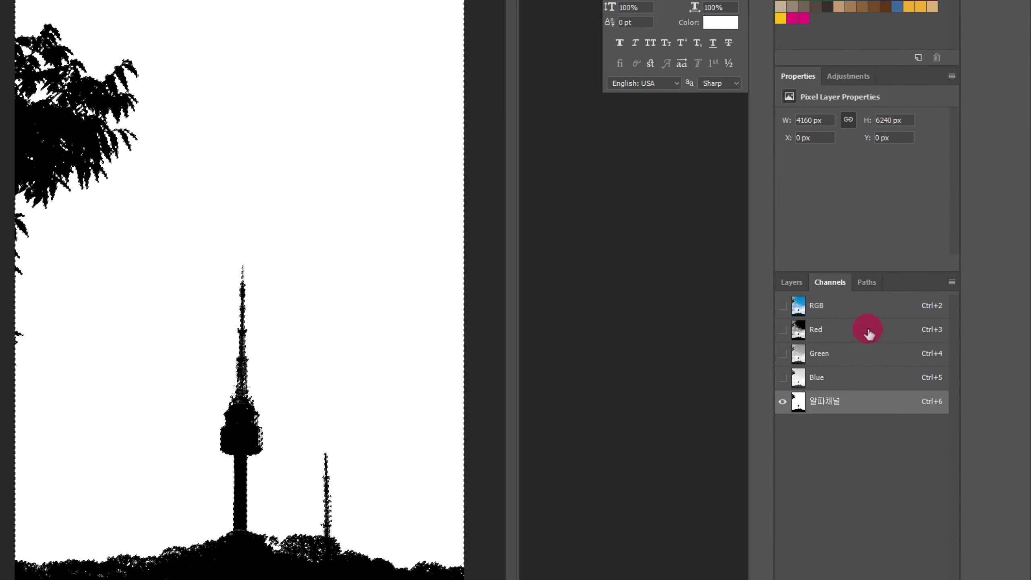
click(856, 309)
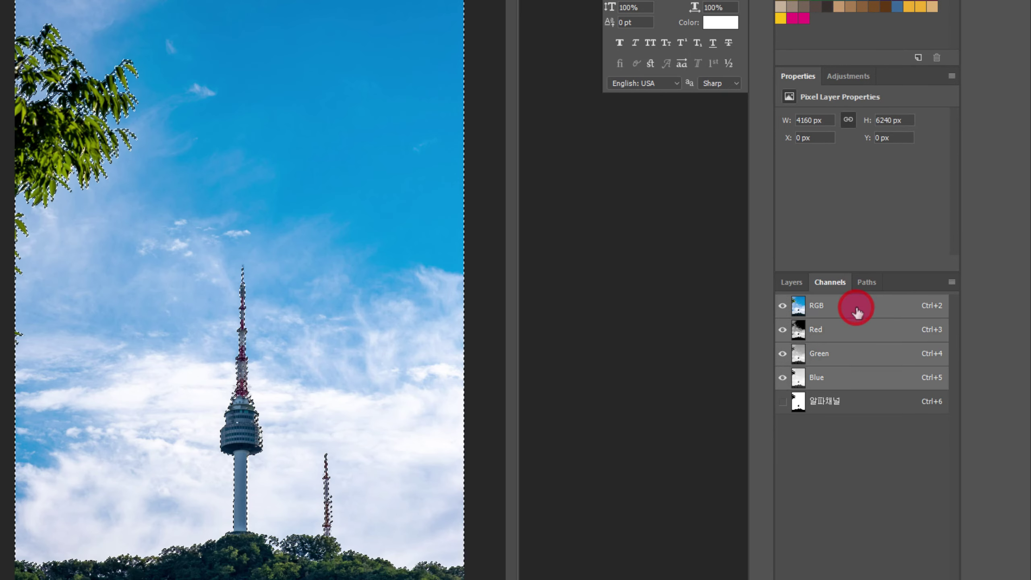
click(792, 283)
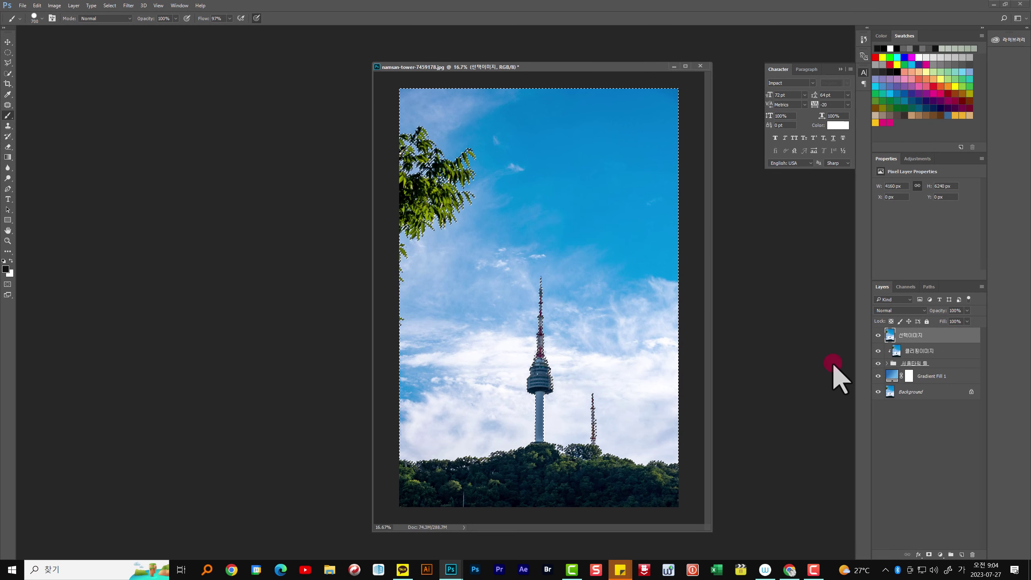
Try masking the 선택이미지 layer with the sky selection, and undo the mask
click(929, 555)
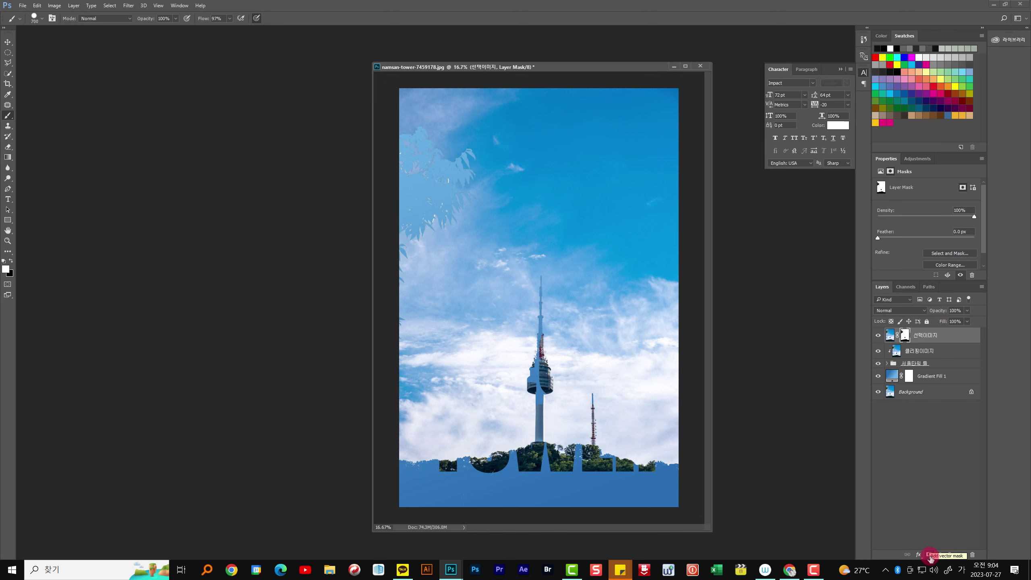
key(ctrl+z)
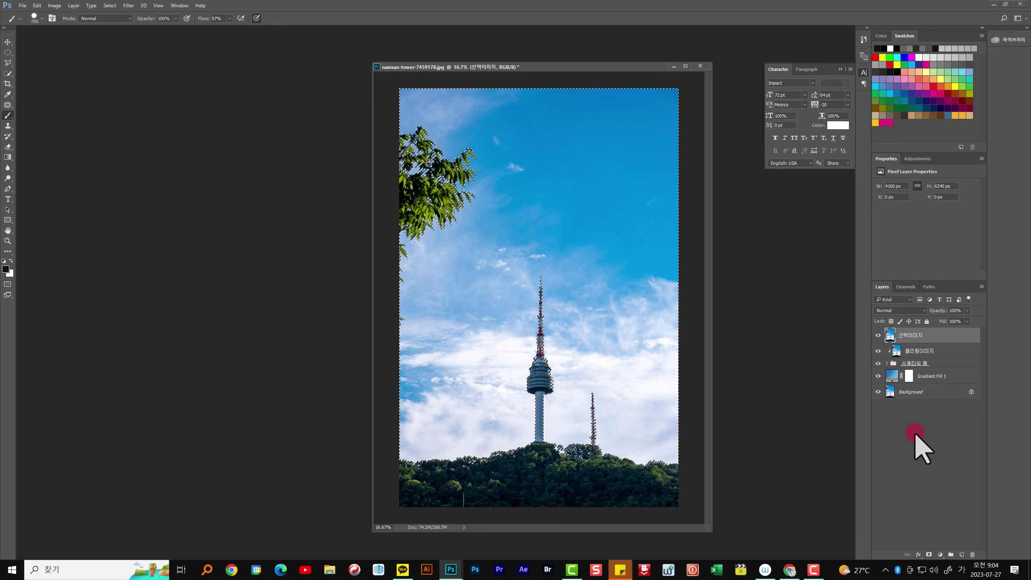
Invert the selection to cover the tower, trees and hill, and add it as a layer mask on 선택이미지
key(ctrl+shift+i)
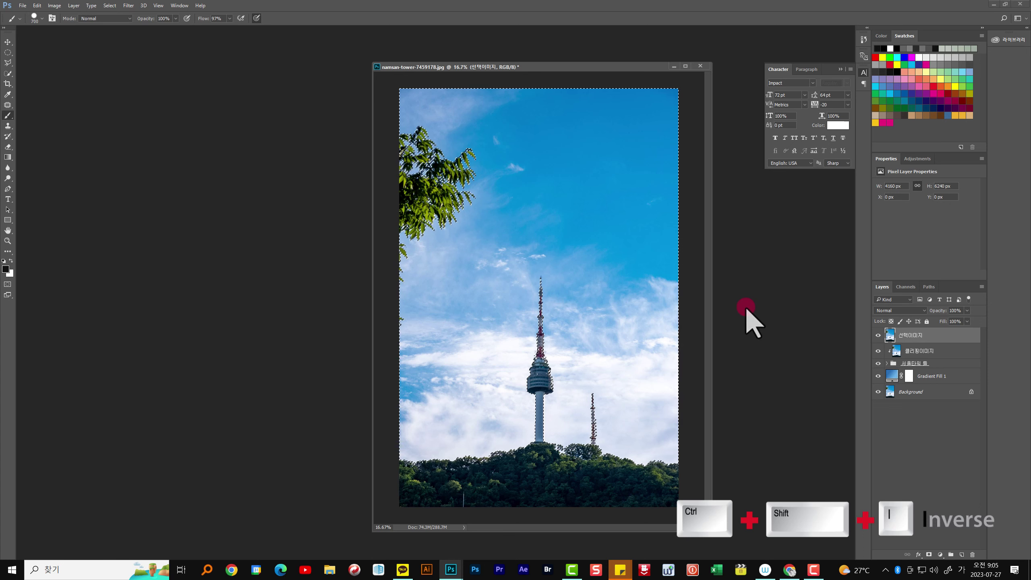
key(ctrl+shift+i)
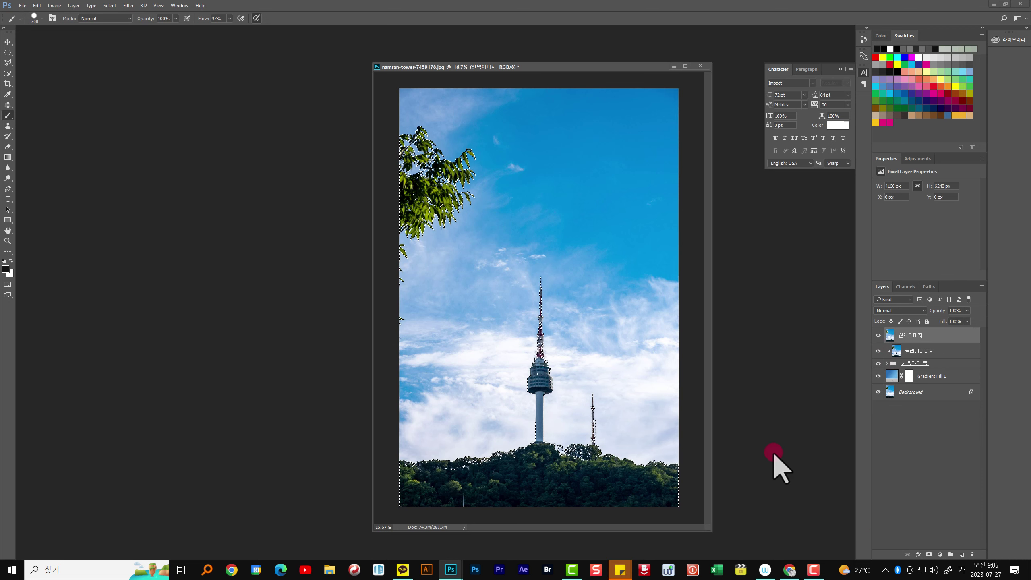
click(929, 555)
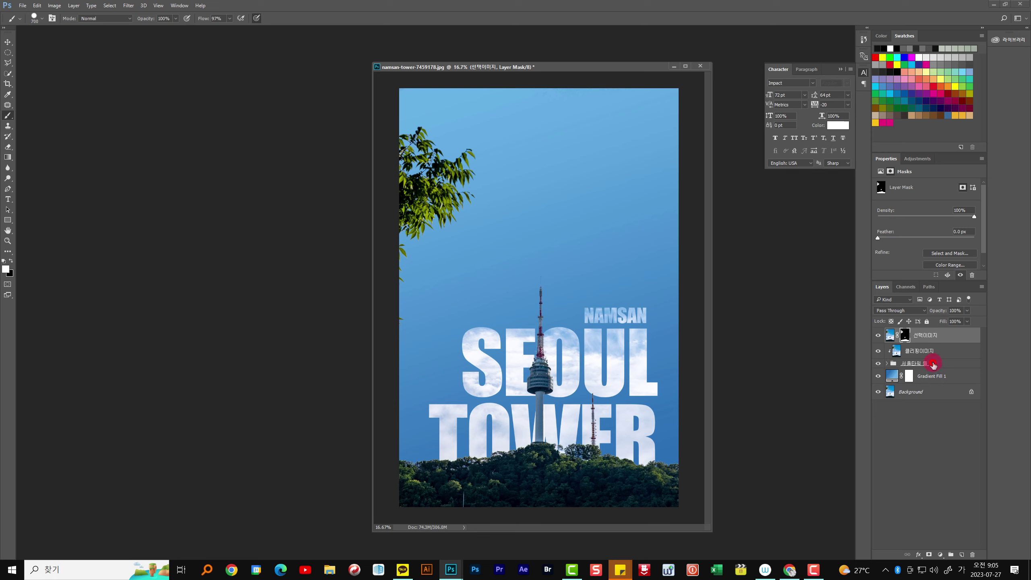
Move the 서울타워 틀 lettering group slightly up and to the left behind the tower
click(933, 365)
click(7, 48)
mouse_move(577, 365)
mouse_down()
mouse_move(589, 350)
mouse_move(574, 361)
mouse_move(584, 353)
mouse_move(576, 347)
mouse_move(589, 347)
mouse_move(574, 362)
mouse_up()
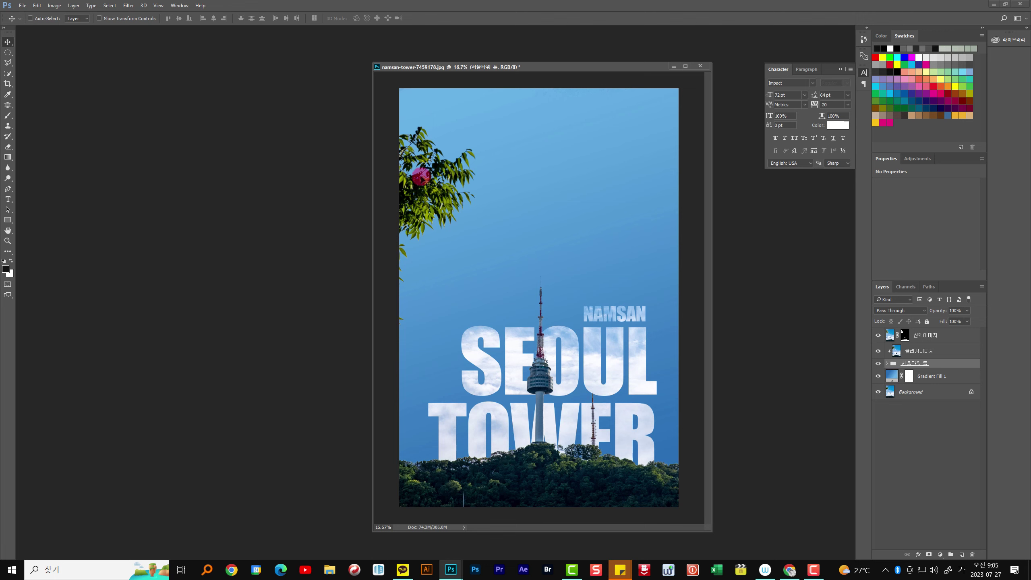
drag(579, 367, 577, 367)
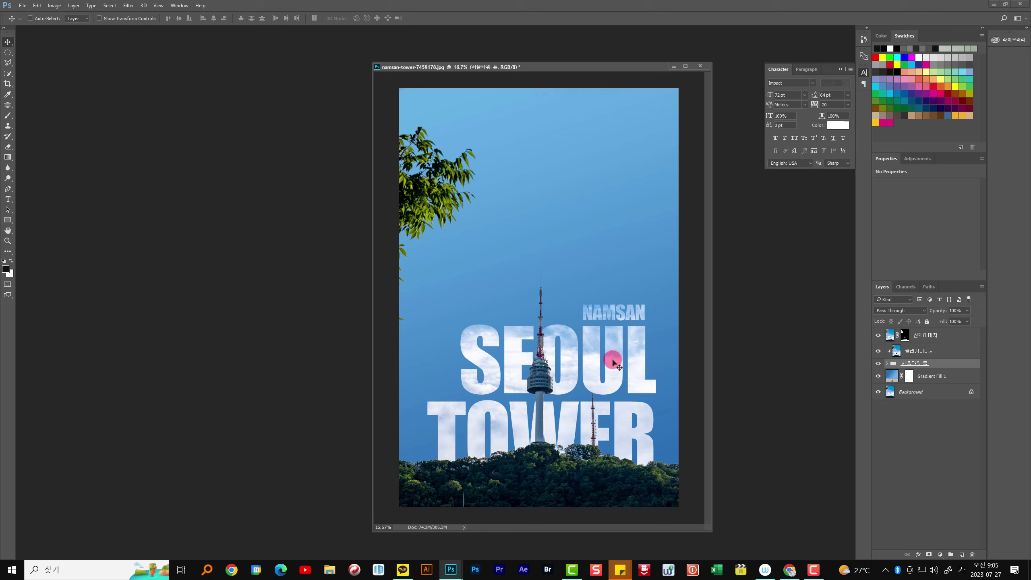
drag(613, 362, 609, 362)
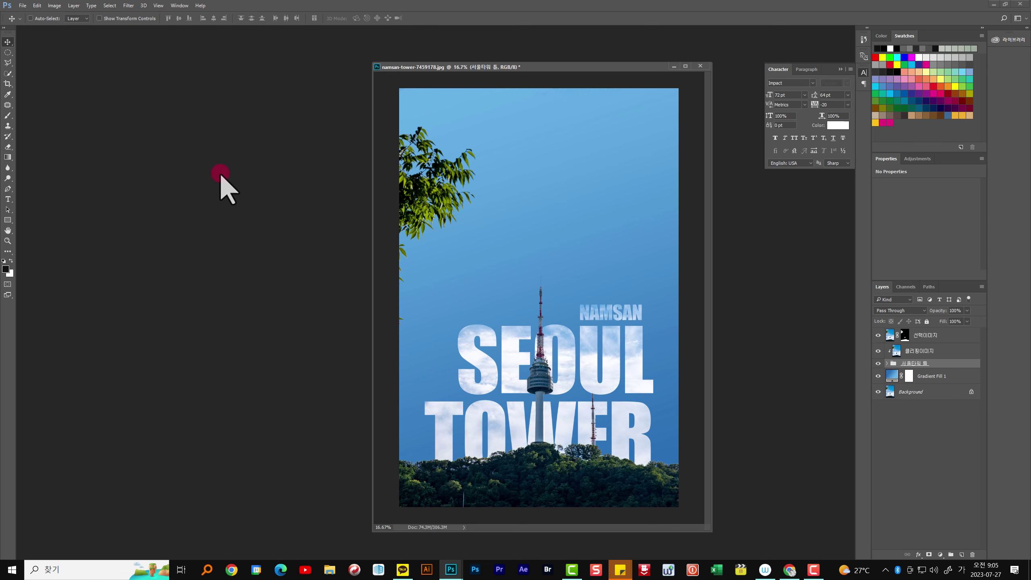
Open the finished practice file 남산 서울타워 연습v3.psd alongside the poster
double_click(178, 175)
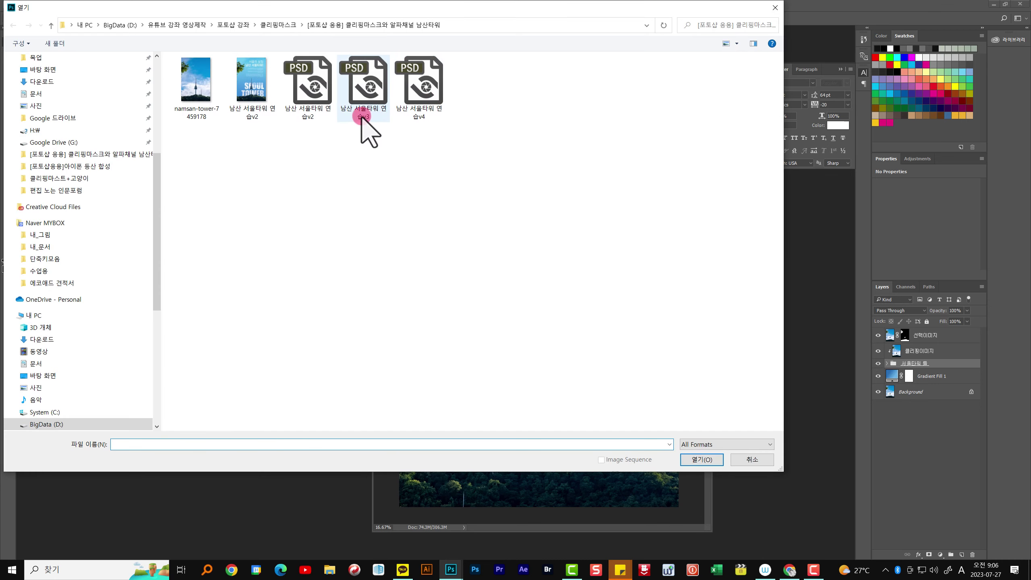
click(368, 91)
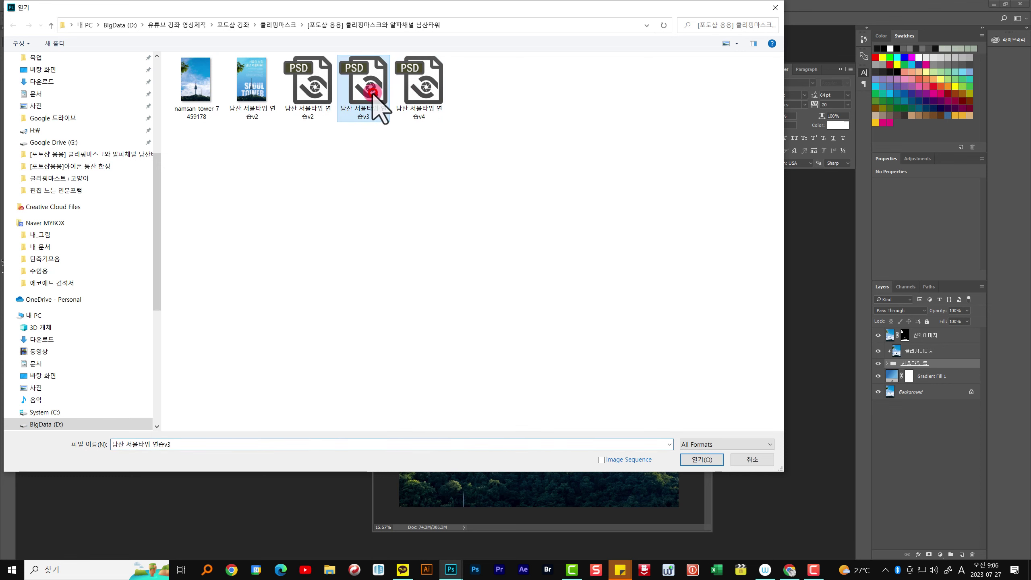
double_click(358, 99)
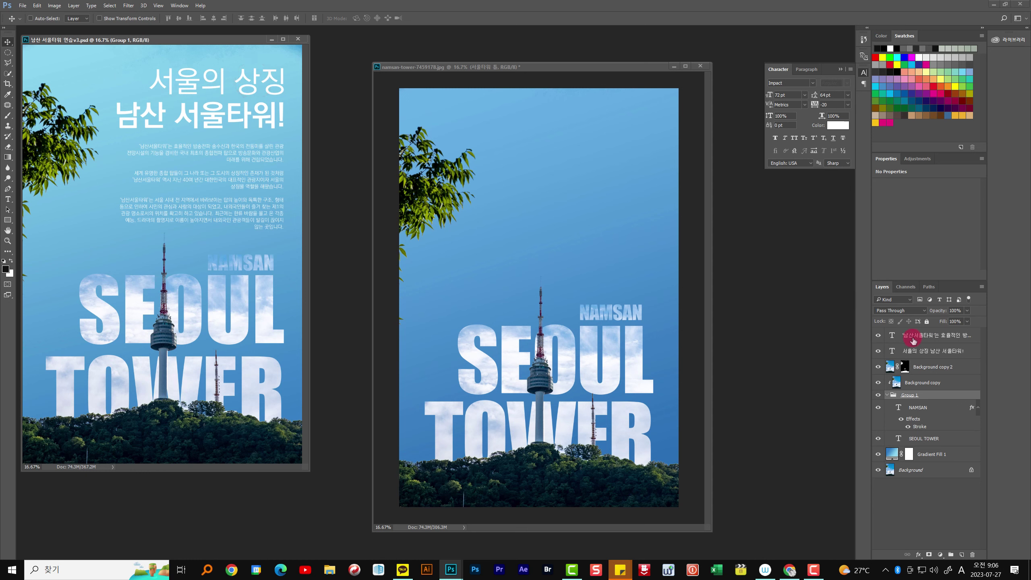
Copy both Korean text layers from the v3 file into the poster's sky above 선택이미지, and shift the 서울타워 틀 group slightly up and right
click(557, 67)
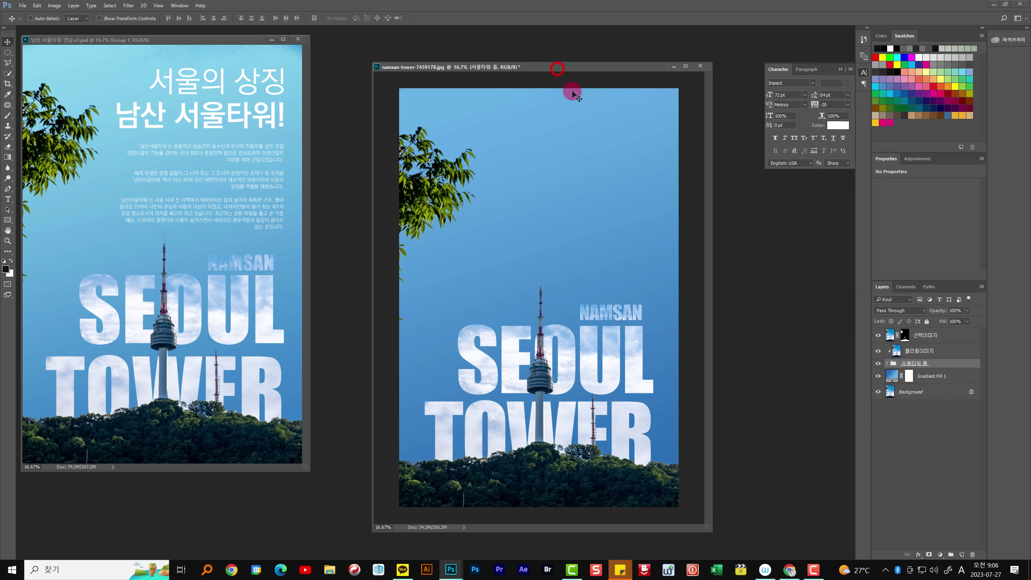
click(955, 336)
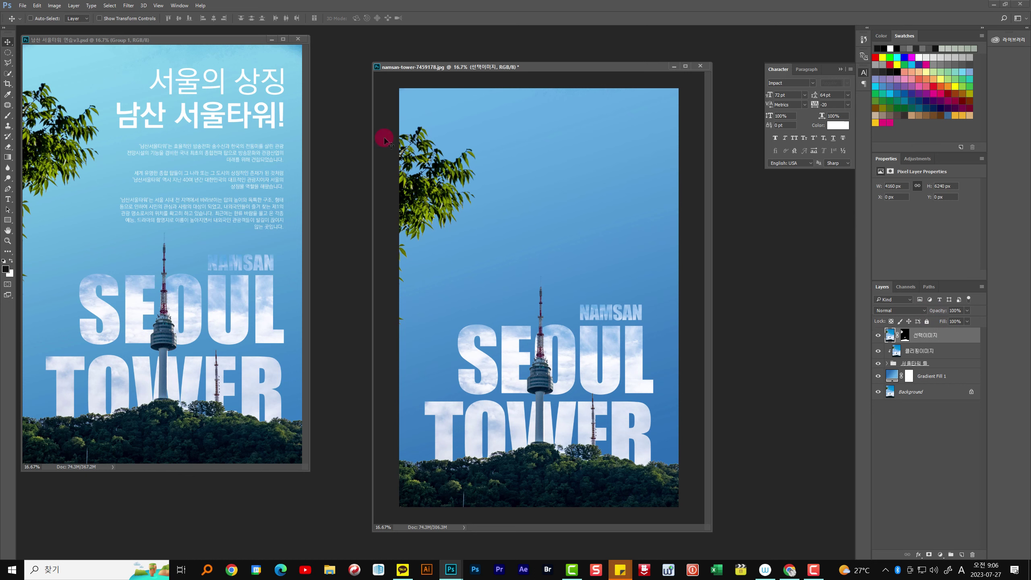
click(224, 39)
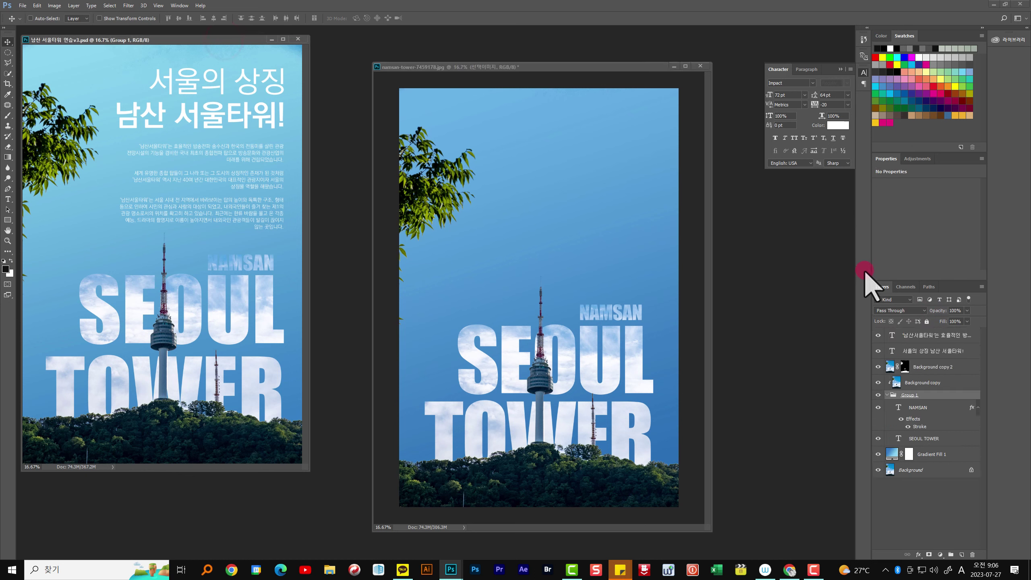
click(919, 337)
shift+click(922, 351)
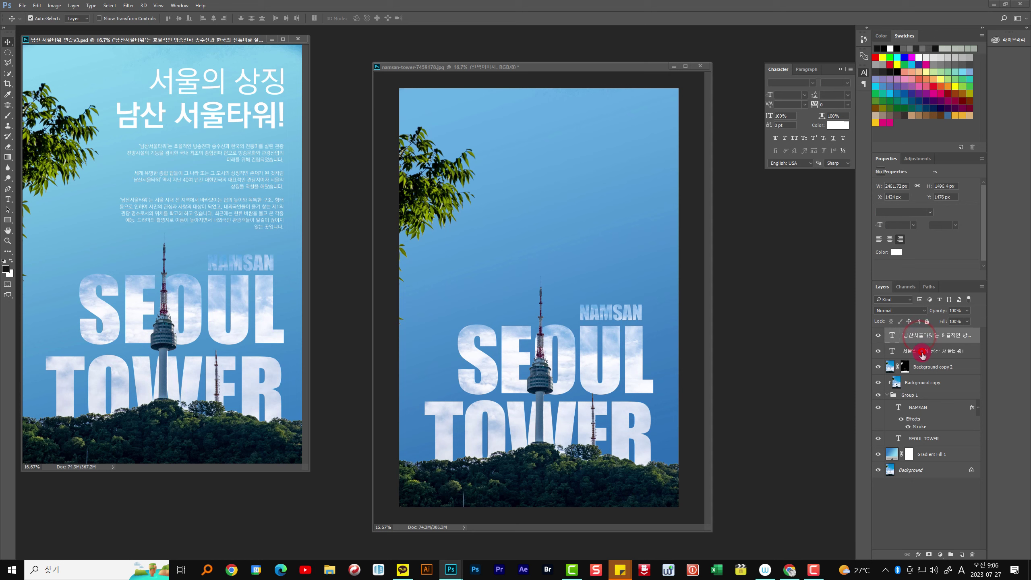
drag(253, 117, 624, 174)
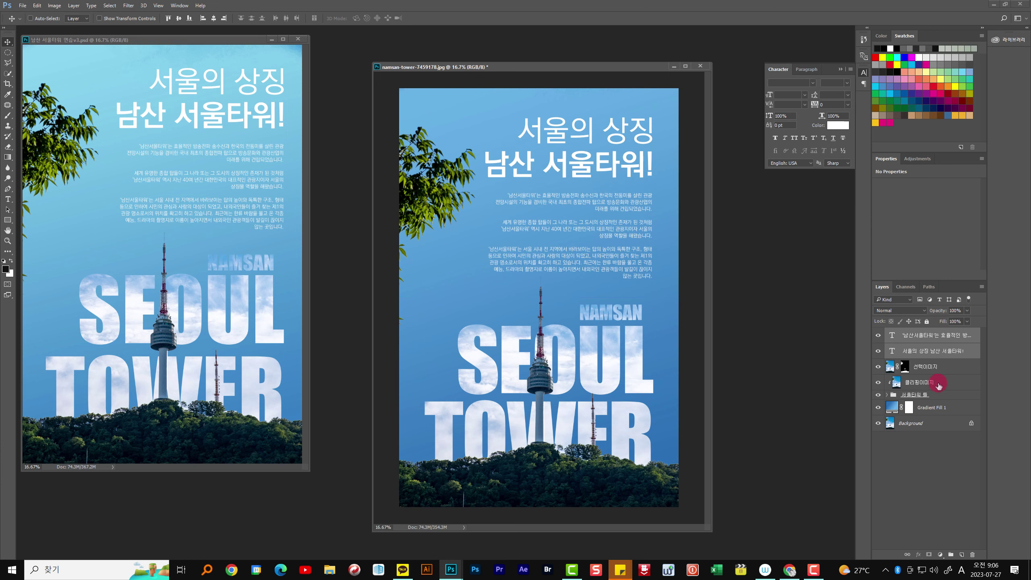
click(934, 395)
drag(635, 382, 644, 380)
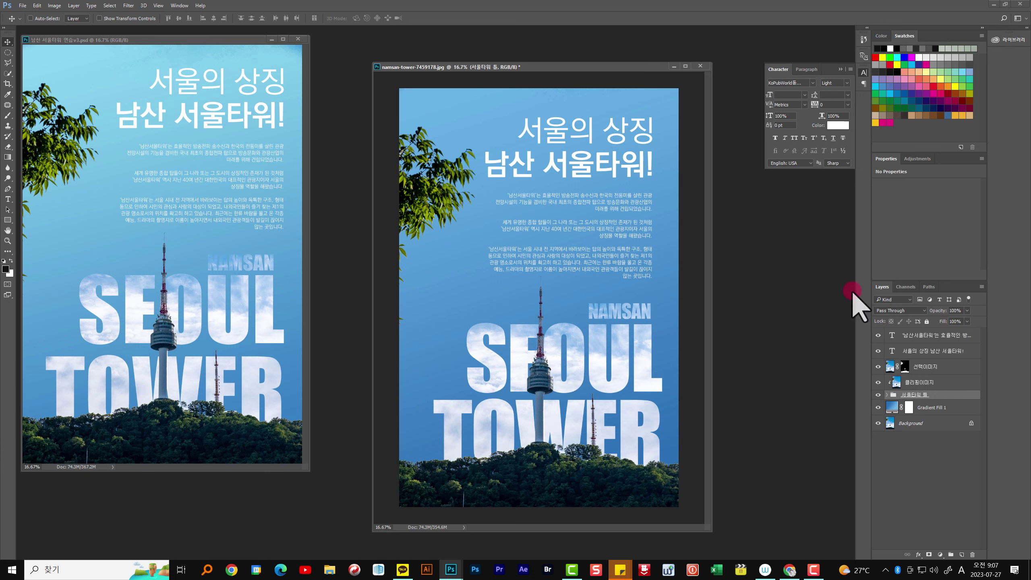
Group the two Korean text layers and name the group 상단텍스트
click(932, 343)
shift+click(932, 351)
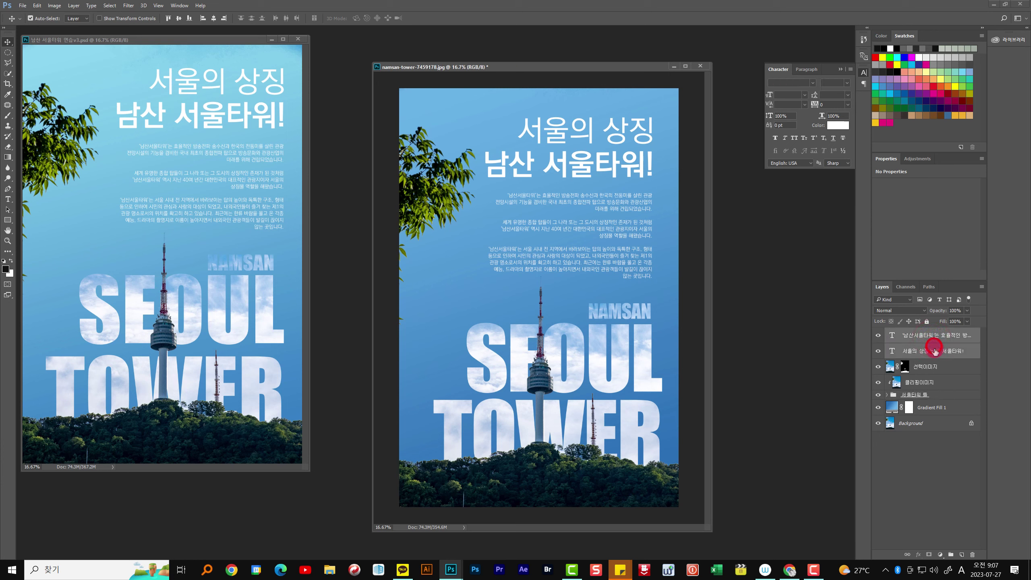
key(ctrl+g)
double_click(911, 332)
text(ㅌ)
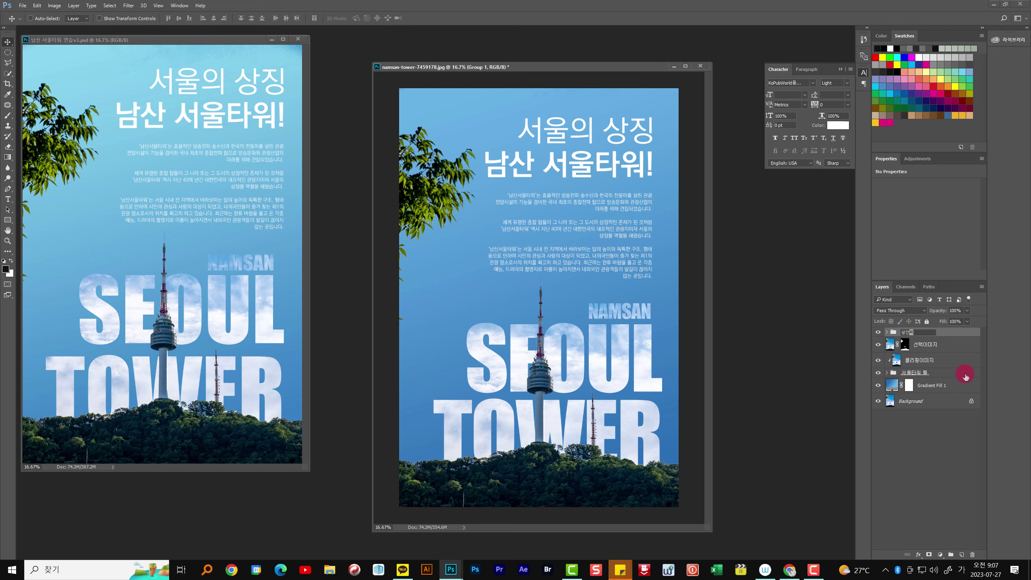
key(Return)
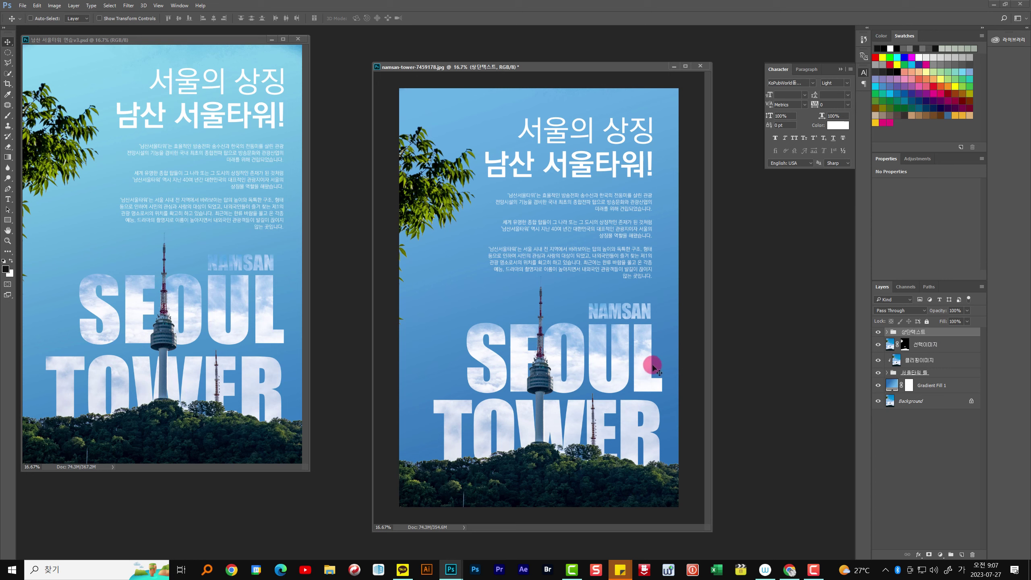
click(936, 373)
double_click(965, 378)
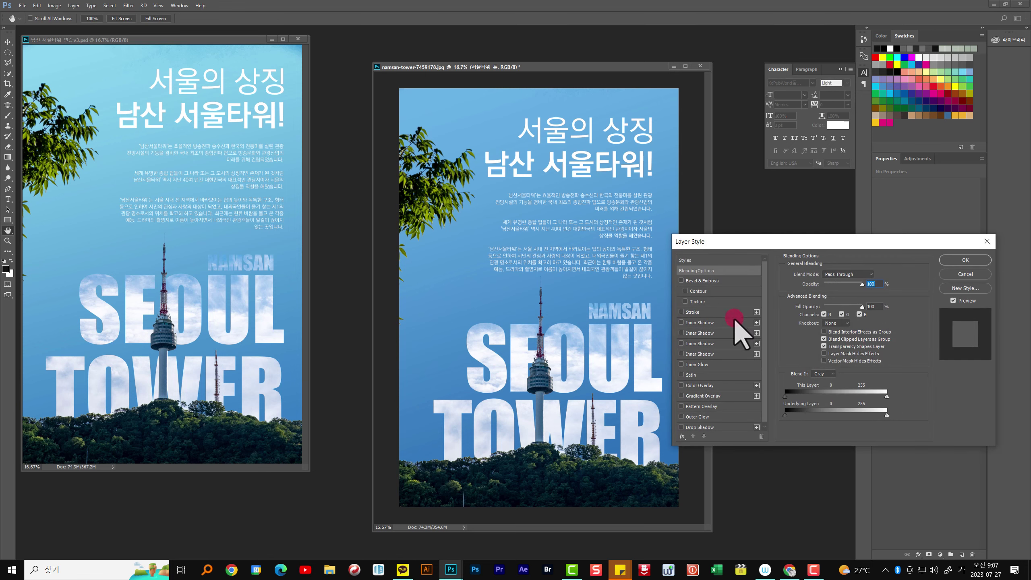
click(724, 312)
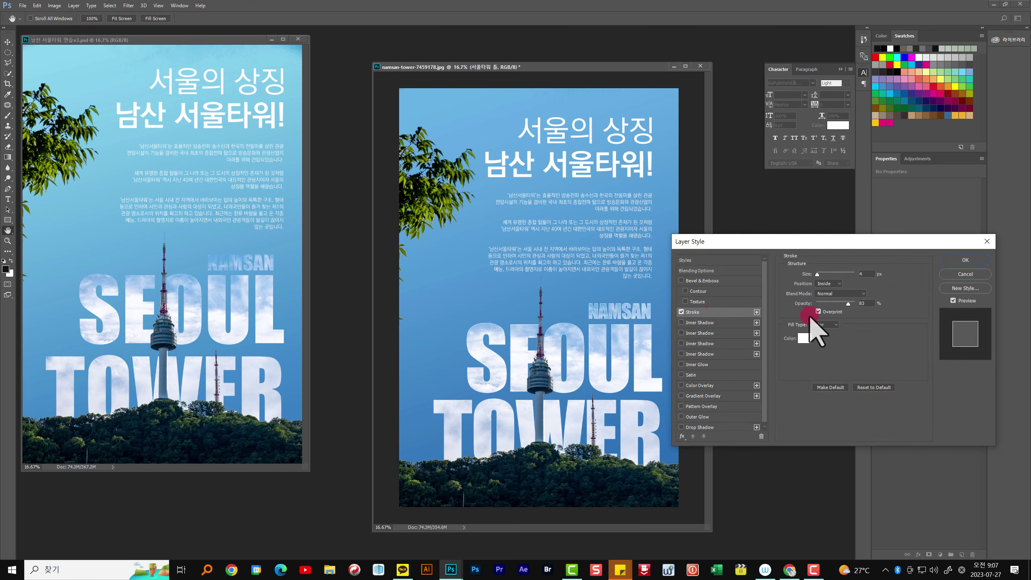
click(805, 339)
click(806, 339)
click(805, 381)
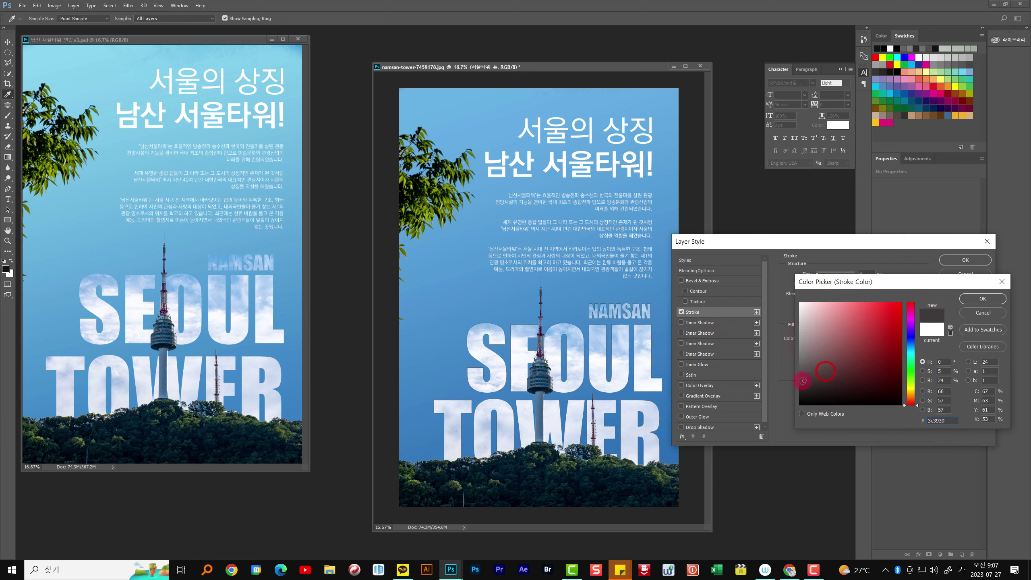
click(974, 299)
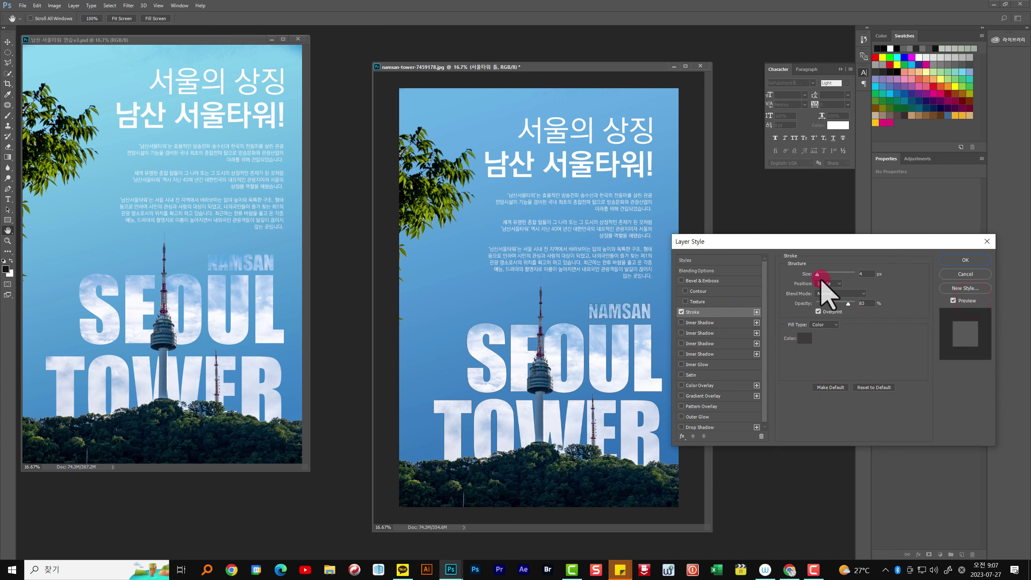
drag(818, 275, 801, 277)
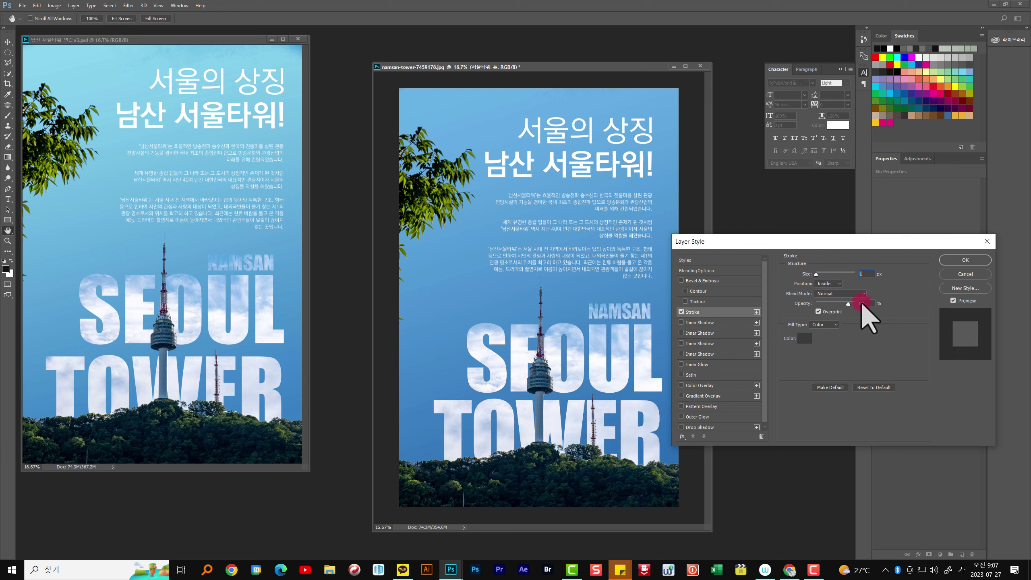
click(685, 312)
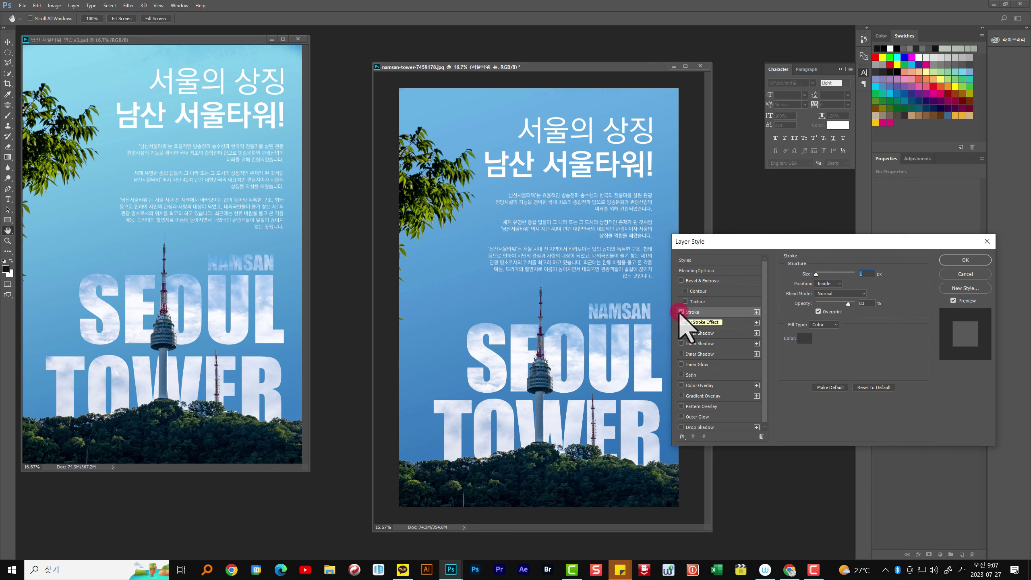
click(682, 312)
click(949, 276)
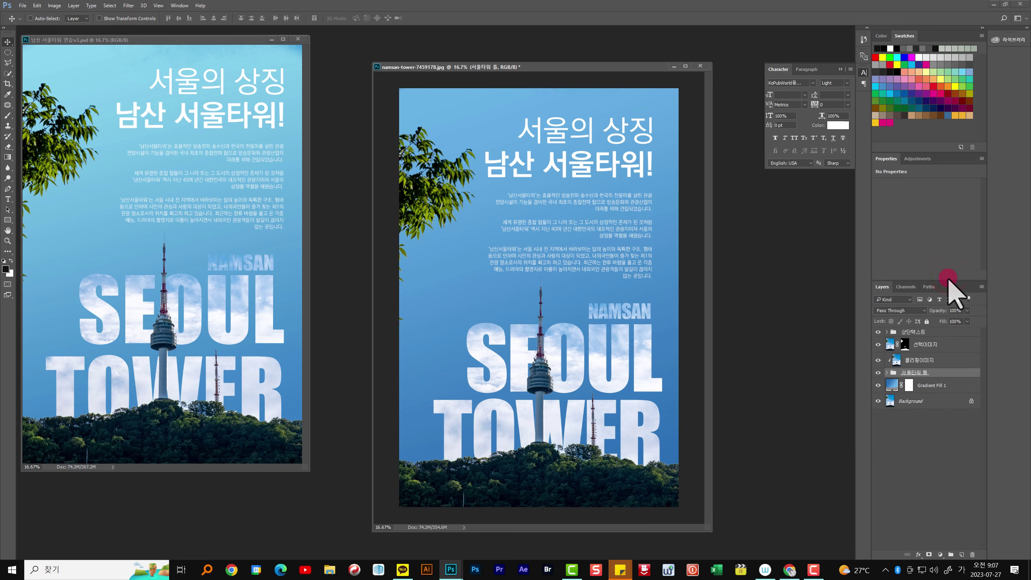